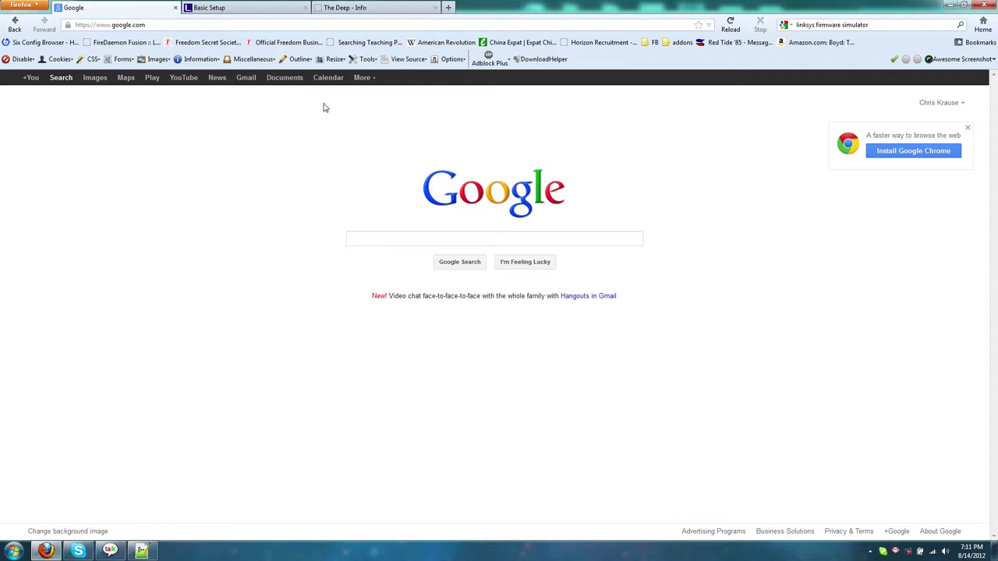
Step: Open portforward.com in a new tab
left_click(449, 8)
type("portforwar")
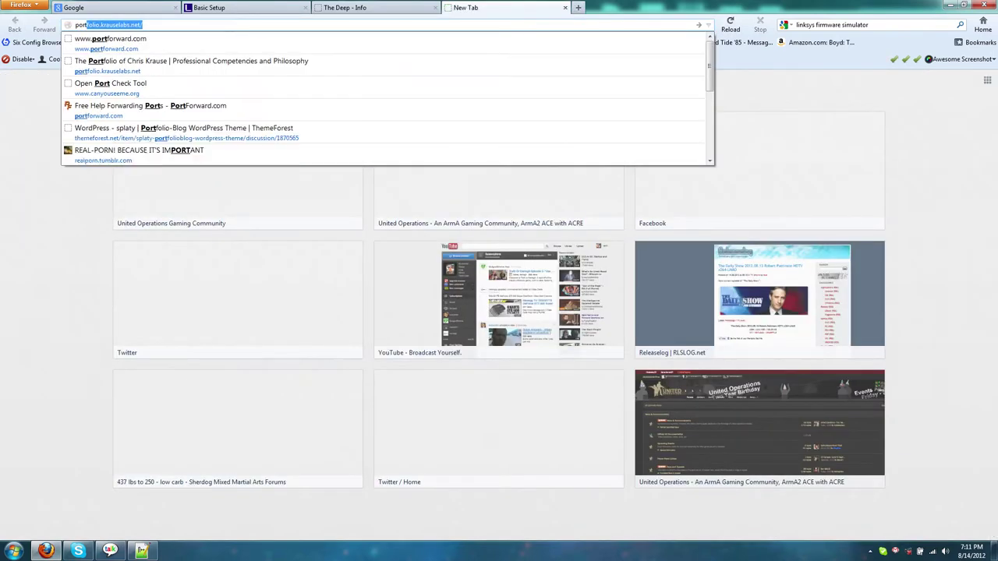
type("d.com")
key("Return")
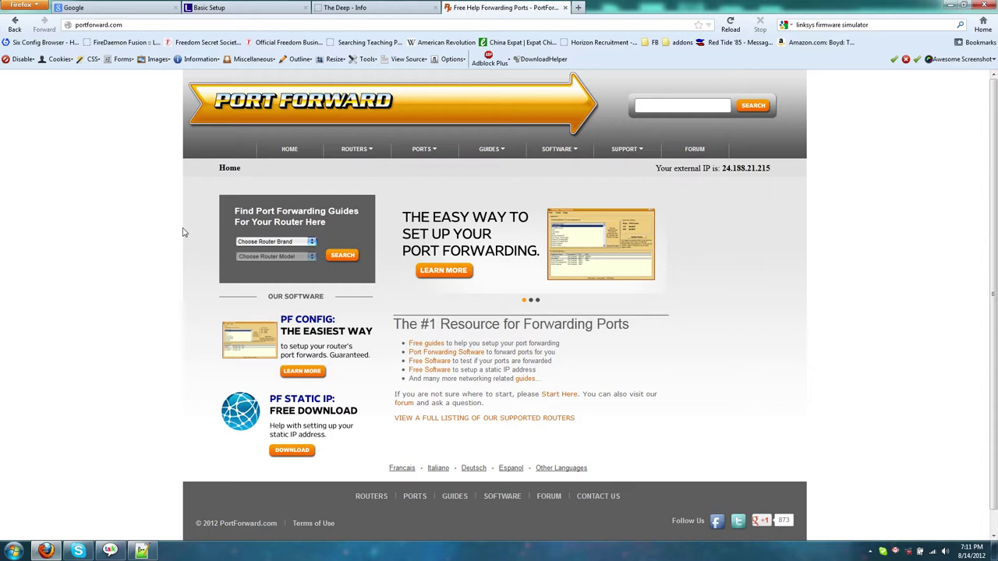
Step: Choose Linksys as the router brand in the guide finder
mouse_move(371, 157)
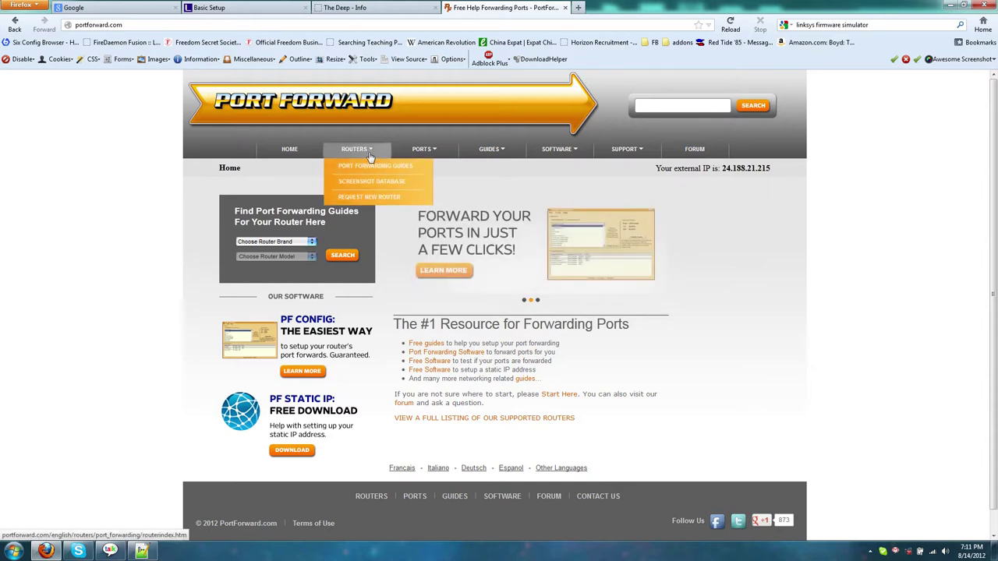
left_click(301, 244)
scroll(276, 270, "down", 3)
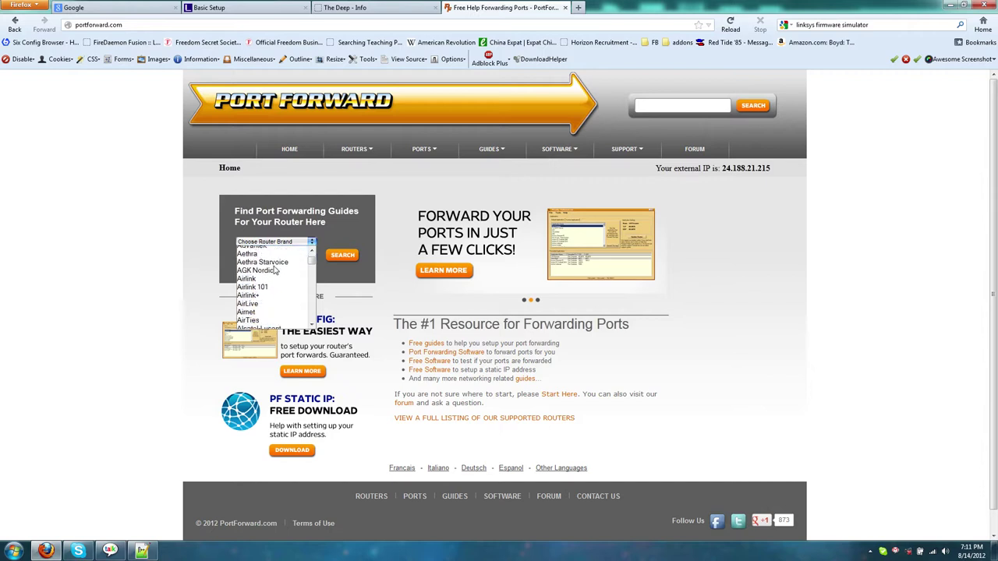
scroll(276, 270, "down", 20)
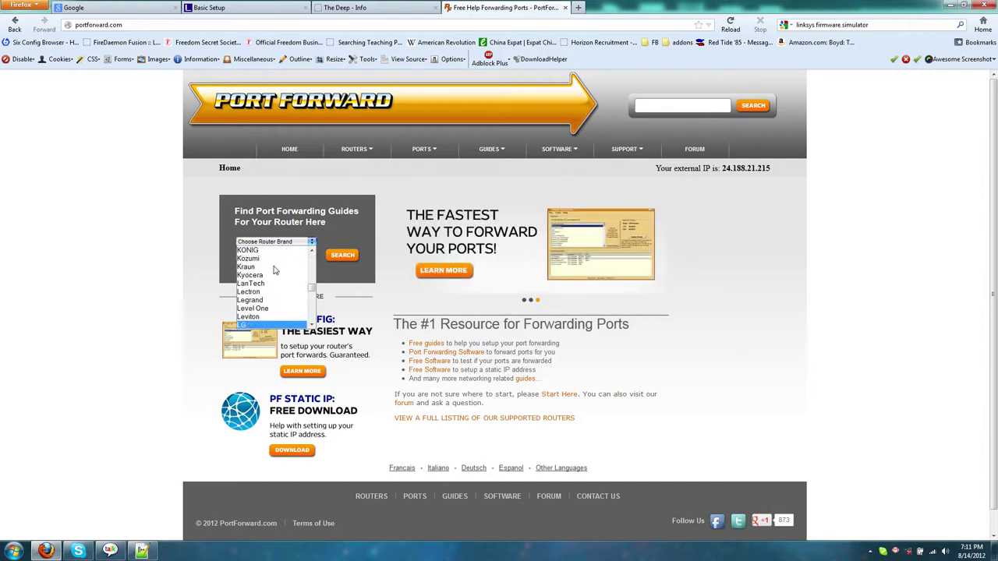
scroll(274, 270, "down", 3)
left_click(285, 312)
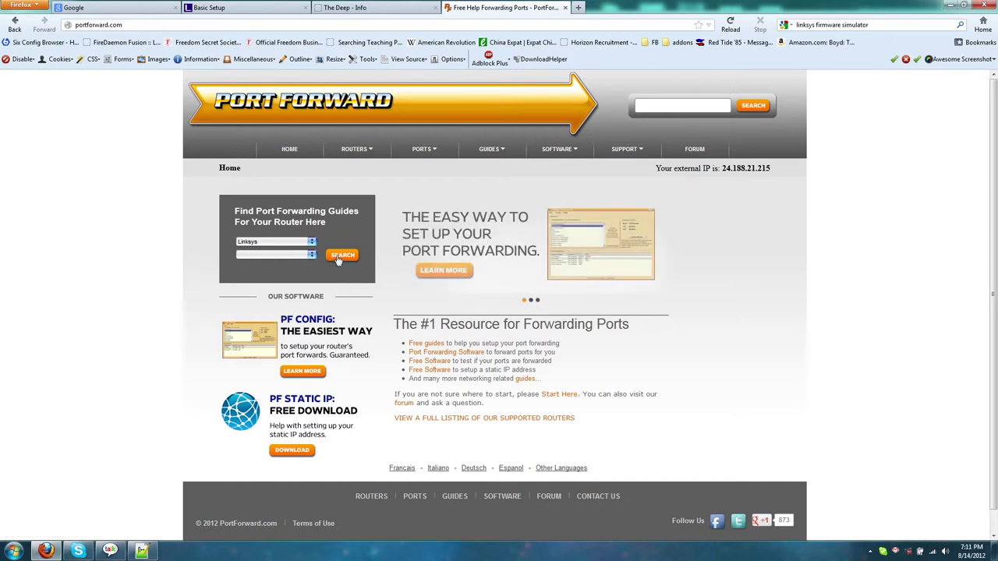
Step: Pick WRT300N from the Linksys router model list
left_click(310, 255)
scroll(283, 275, "down", 5)
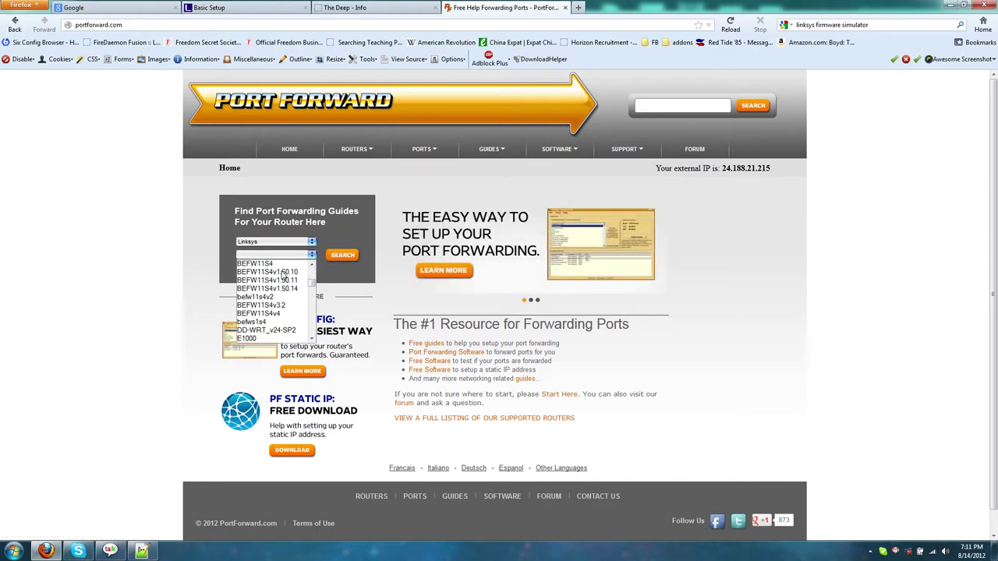
scroll(284, 274, "down", 10)
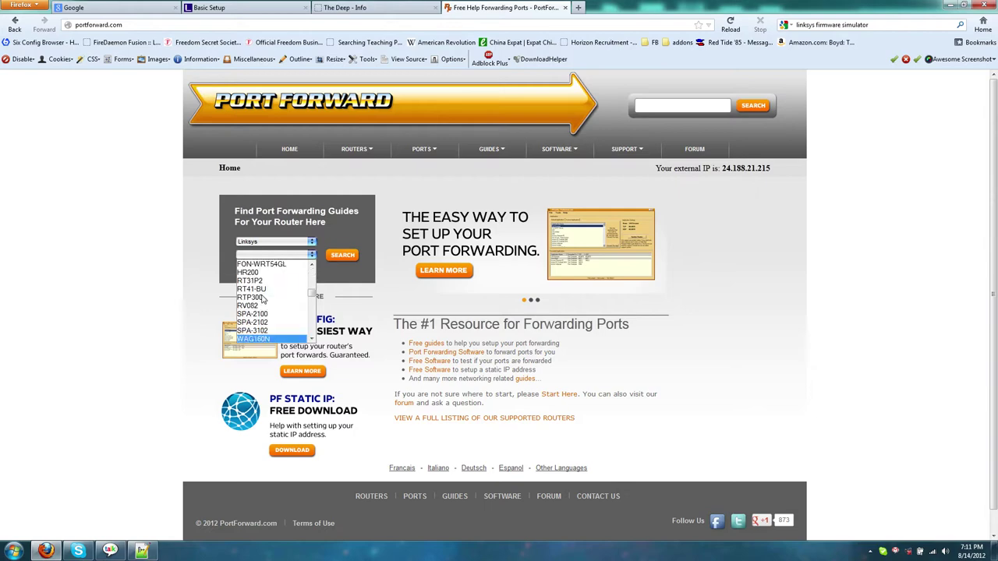
scroll(267, 302, "down", 8)
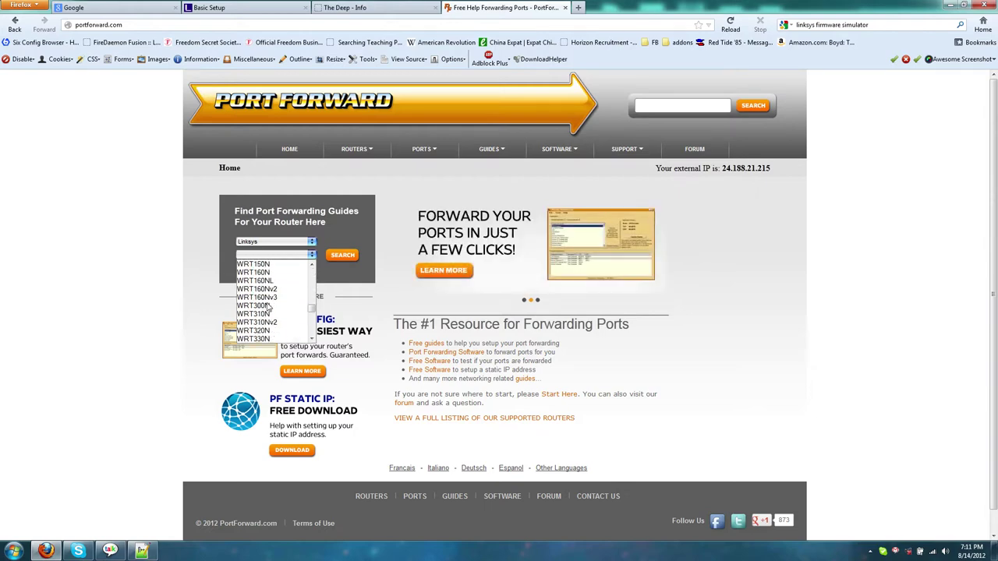
left_click(267, 306)
Step: Search for the Linksys WRT300N port forwarding guides and browse the list
left_click(343, 257)
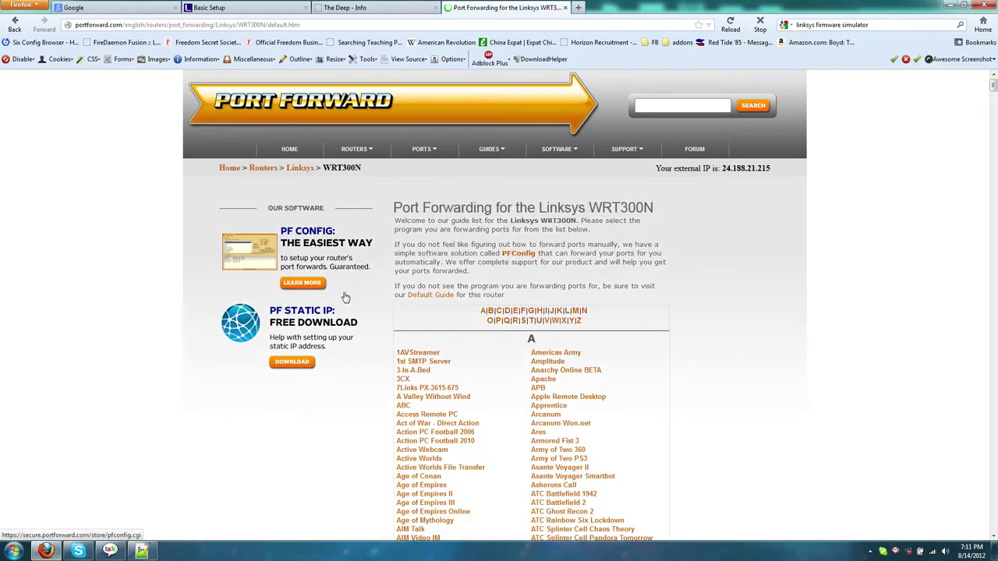
middle_click(664, 231)
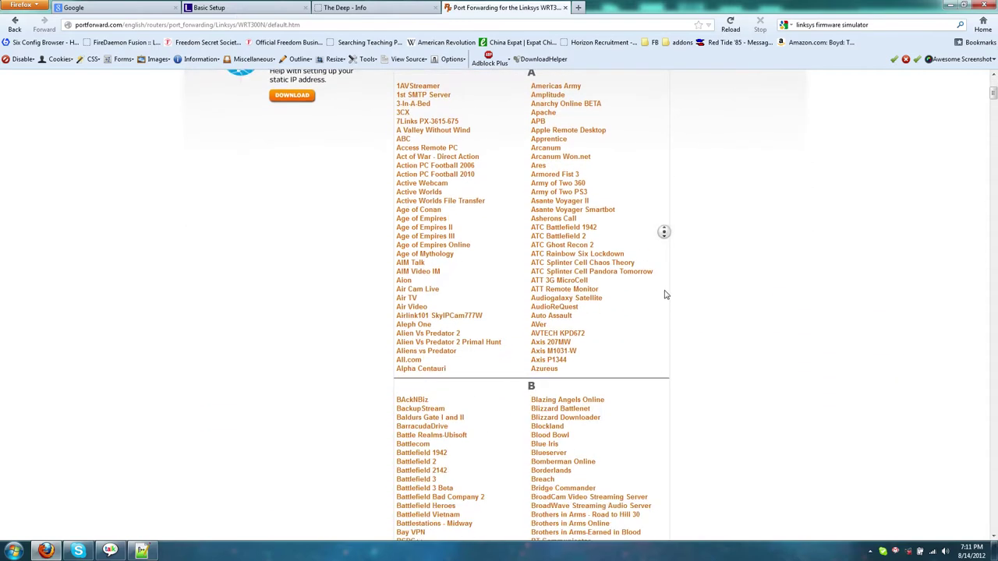
scroll(739, 308, "up", 2)
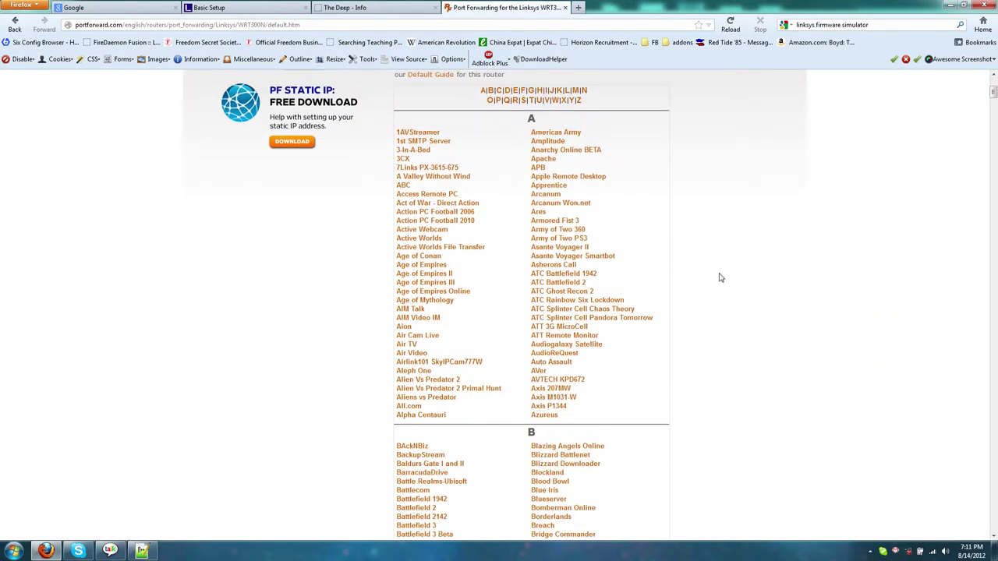
scroll(720, 277, "up", 3)
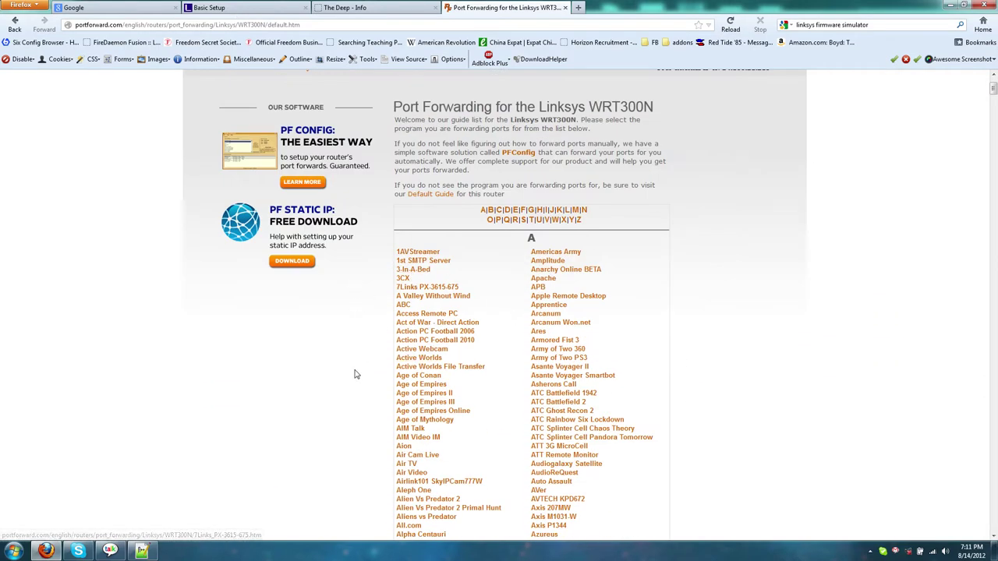
scroll(702, 436, "down", 1)
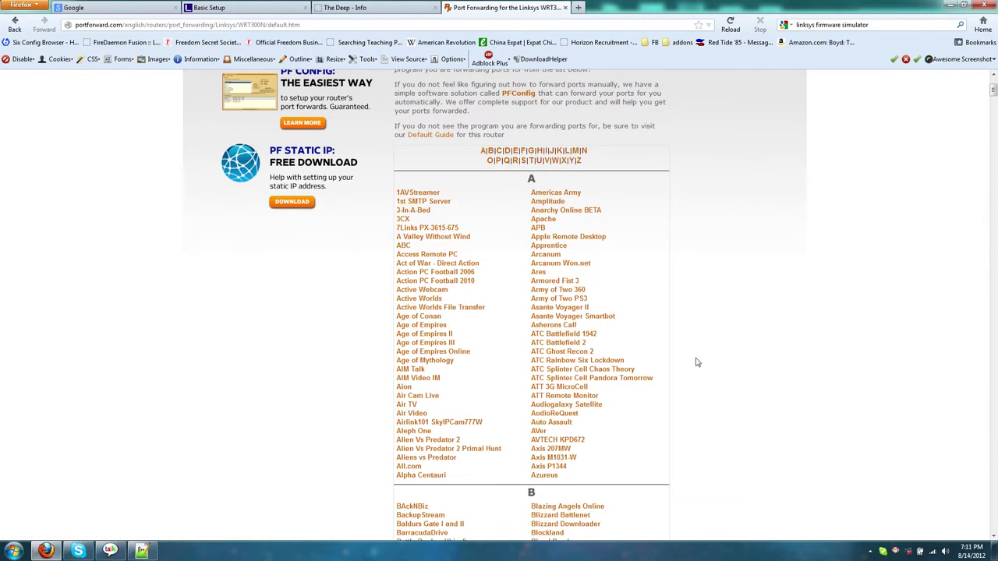
Step: Find 'falcon' in the guide list and open the Falcon 4 guide
key("ctrl+f")
type("falcon")
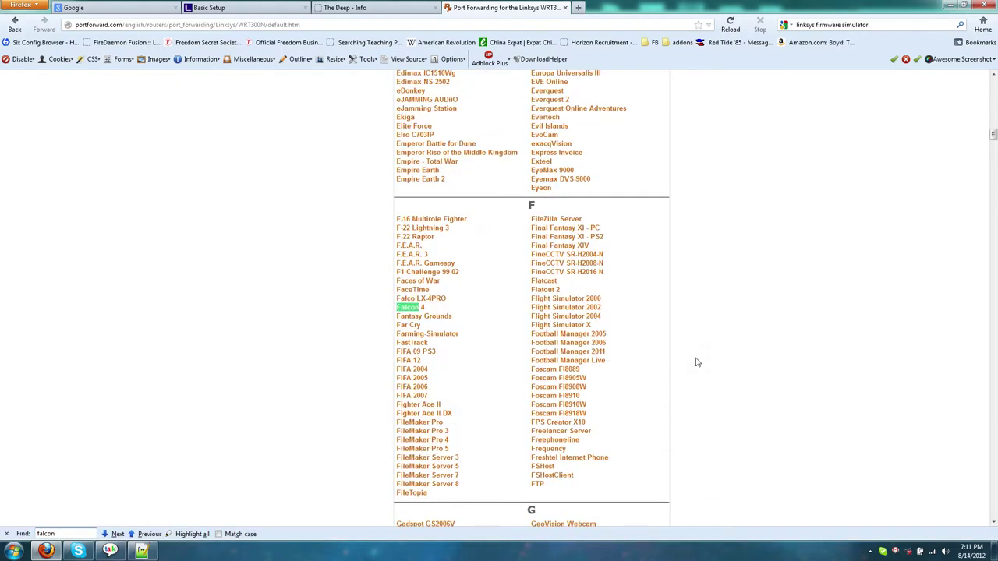
left_click(415, 310)
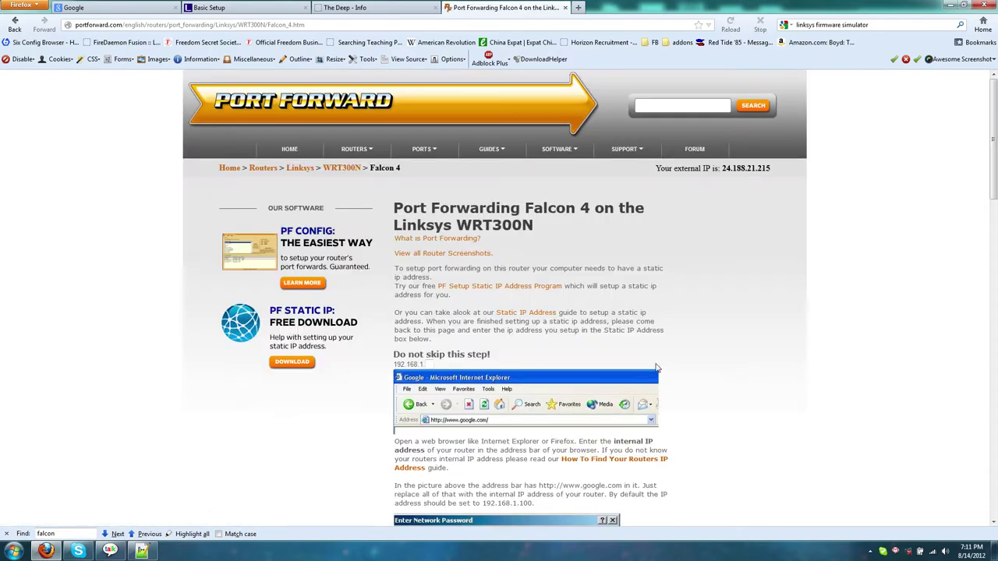
Step: Scroll through the Falcon 4 guide's entries for ports 2934 and 2935, protocol Both
scroll(656, 368, "down", 4)
scroll(731, 323, "up", 1)
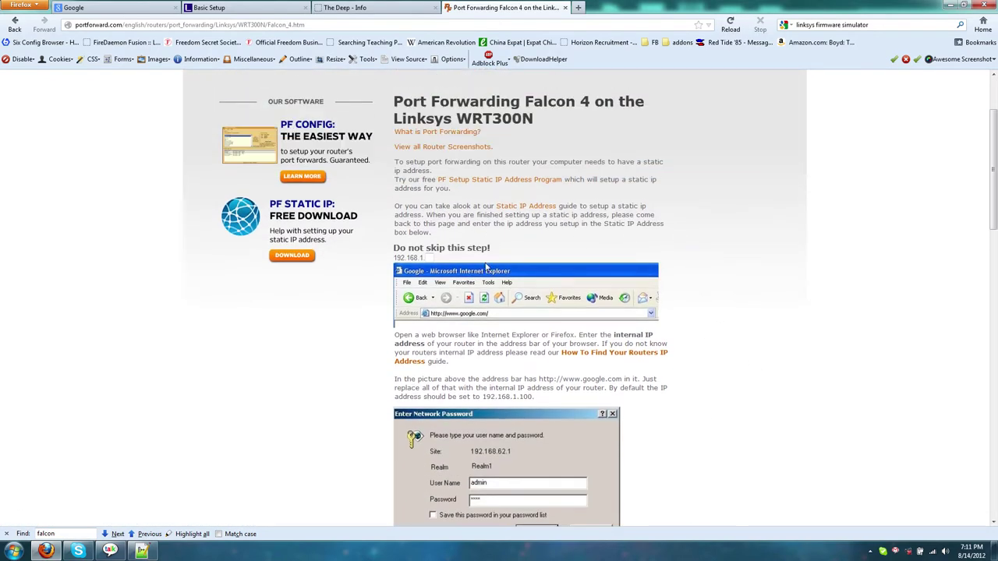
scroll(617, 263, "down", 4)
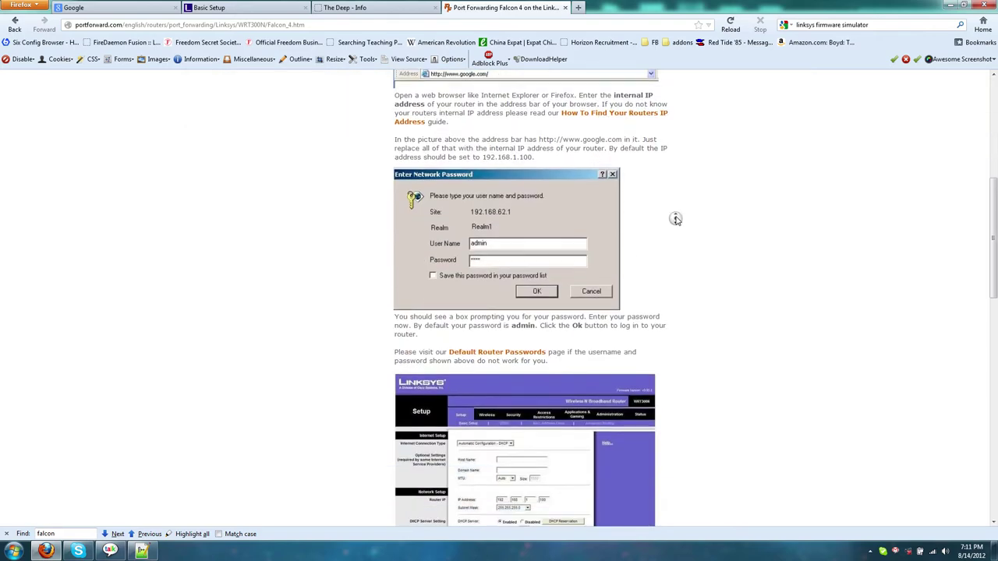
scroll(676, 216, "up", 4)
left_click_drag(992, 168, 995, 137)
scroll(702, 234, "down", 8)
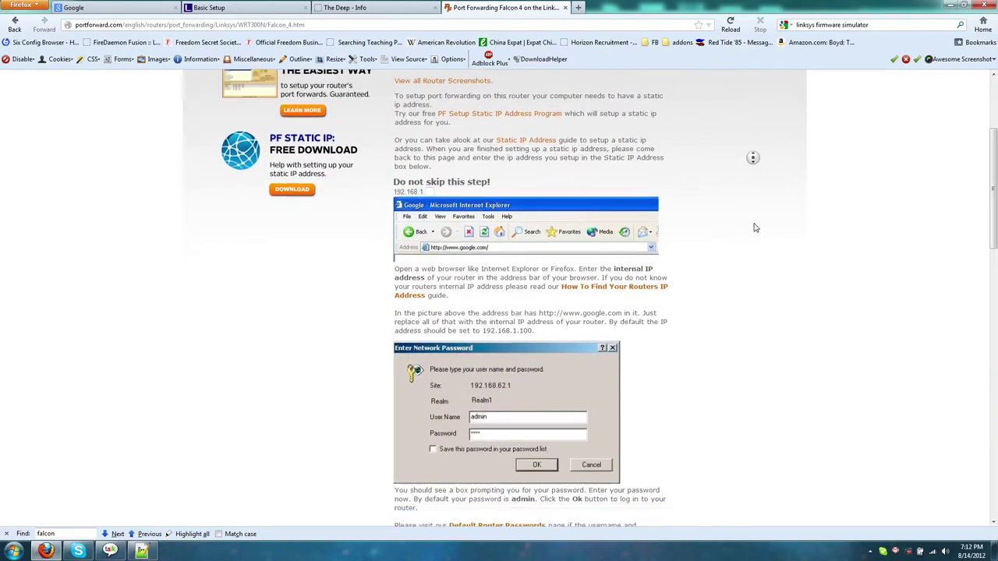
middle_click(736, 170)
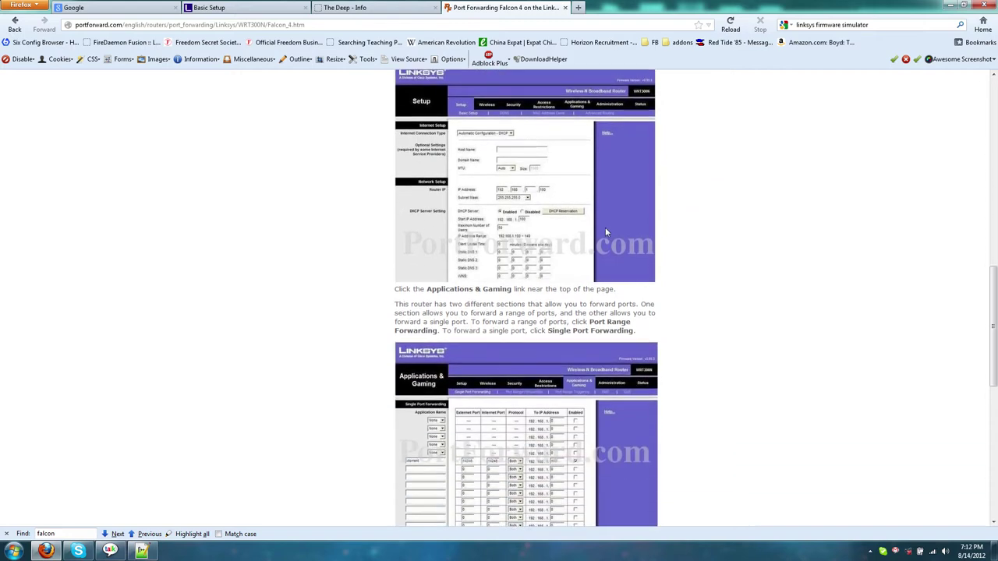
left_click(601, 234)
scroll(600, 234, "down", 3)
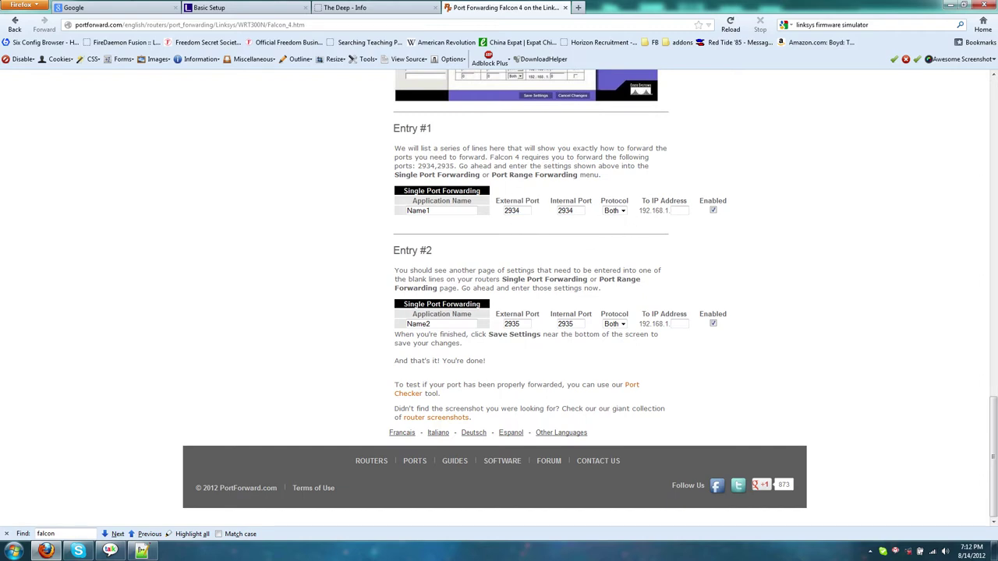
scroll(590, 193, "up", 15)
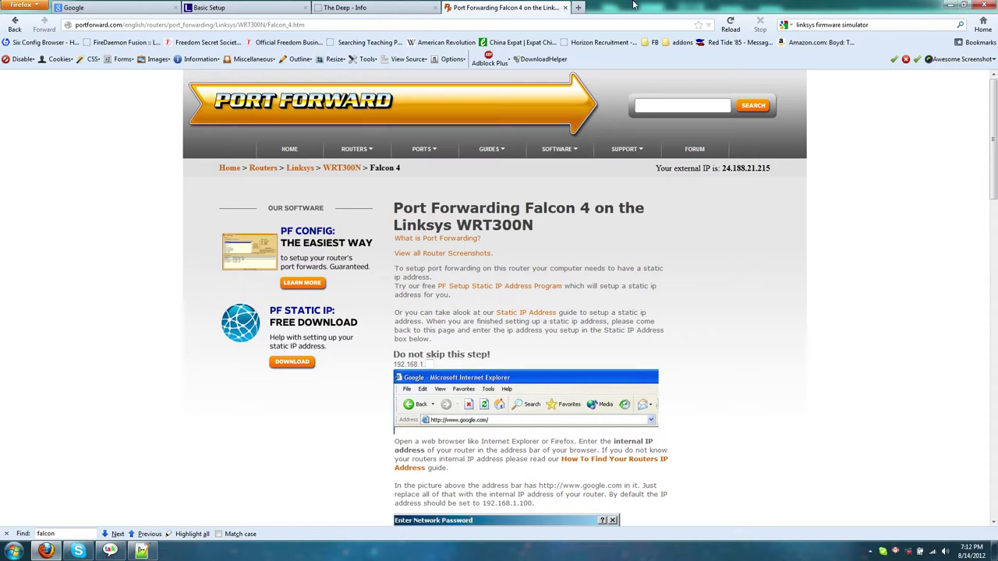
Step: Open a blank tab, check the Google and DD-WRT status tabs, then return to the guide
left_click(579, 8)
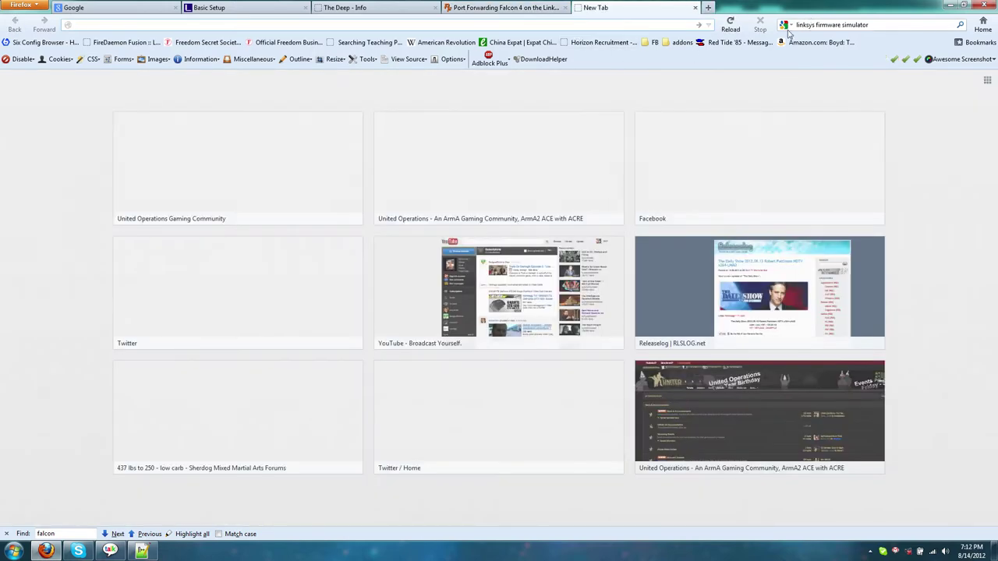
left_click(101, 8)
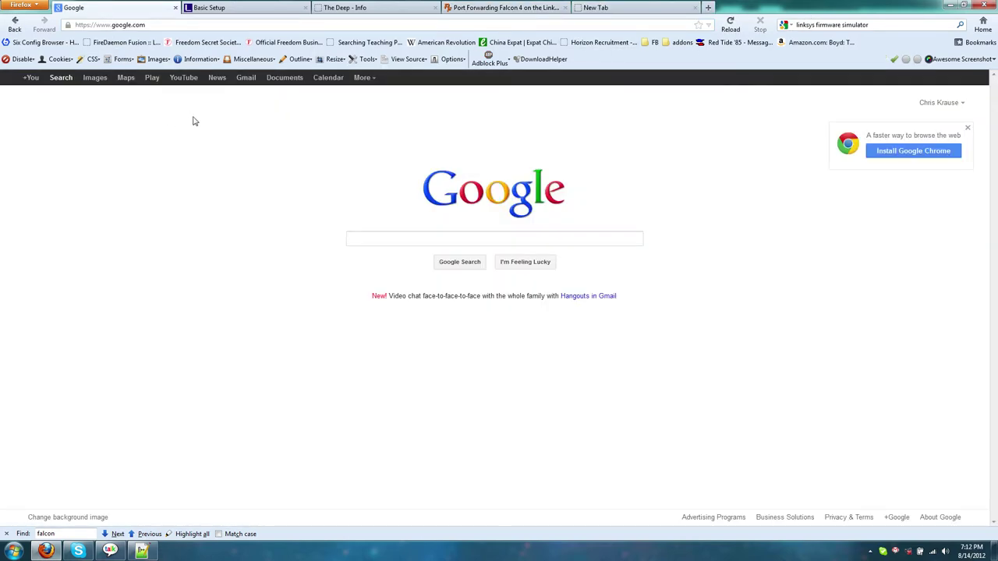
left_click(351, 7)
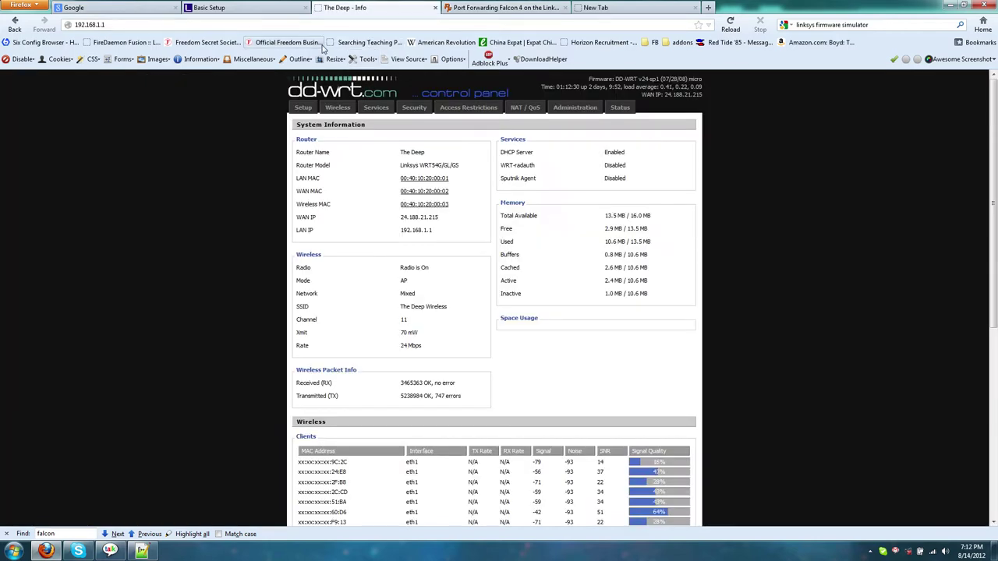
left_click(117, 8)
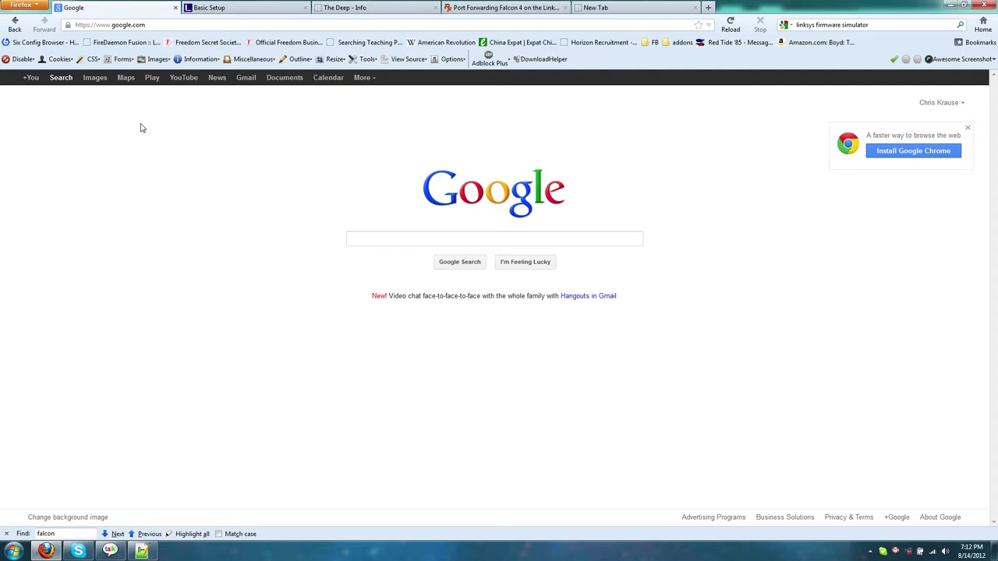
left_click(401, 242)
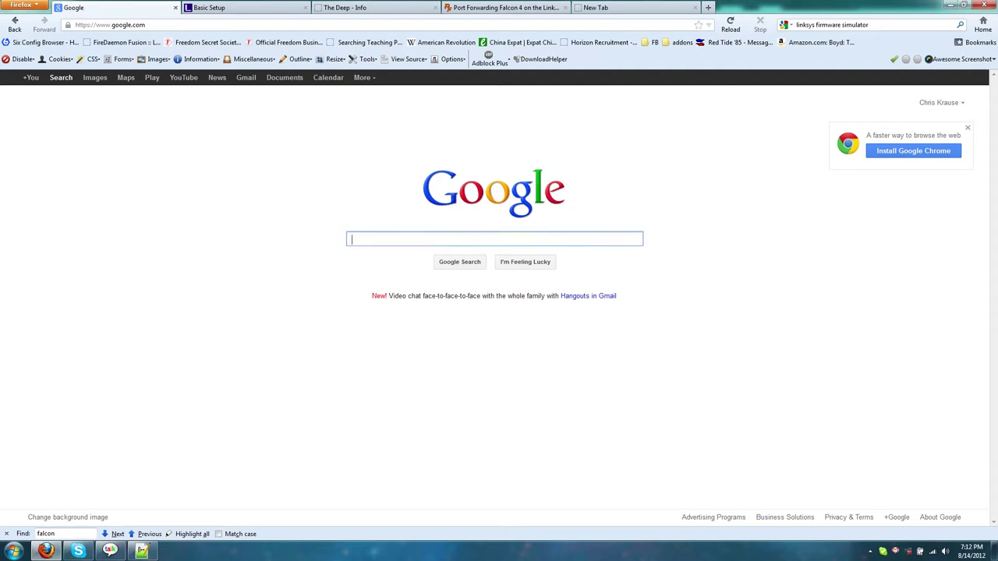
left_click(506, 7)
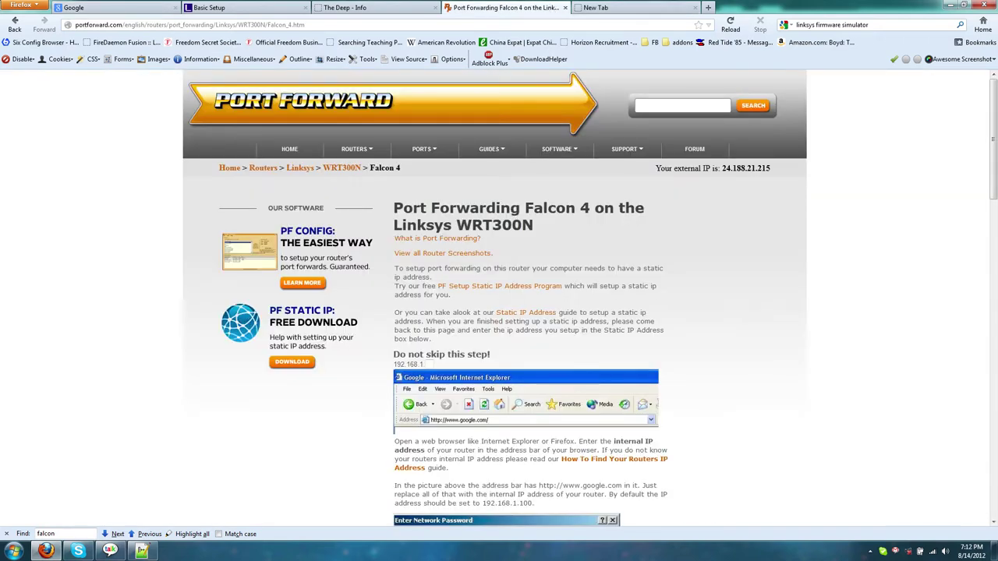
Step: Copy the model name and search Google for 'WRT300N default password'
double_click(494, 224)
key("ctrl+c")
key("ctrl+1")
key("ctrl+v")
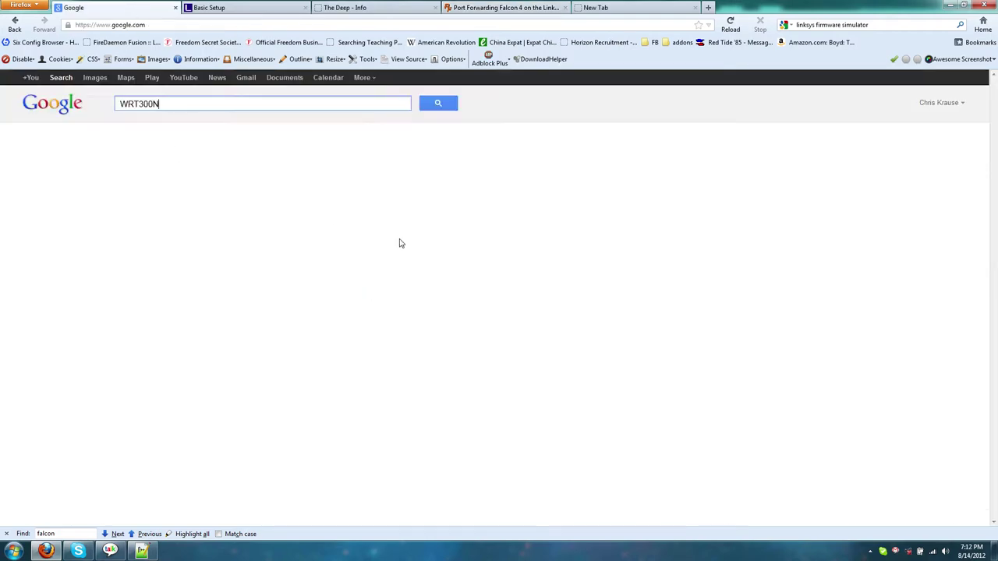
type("default pa")
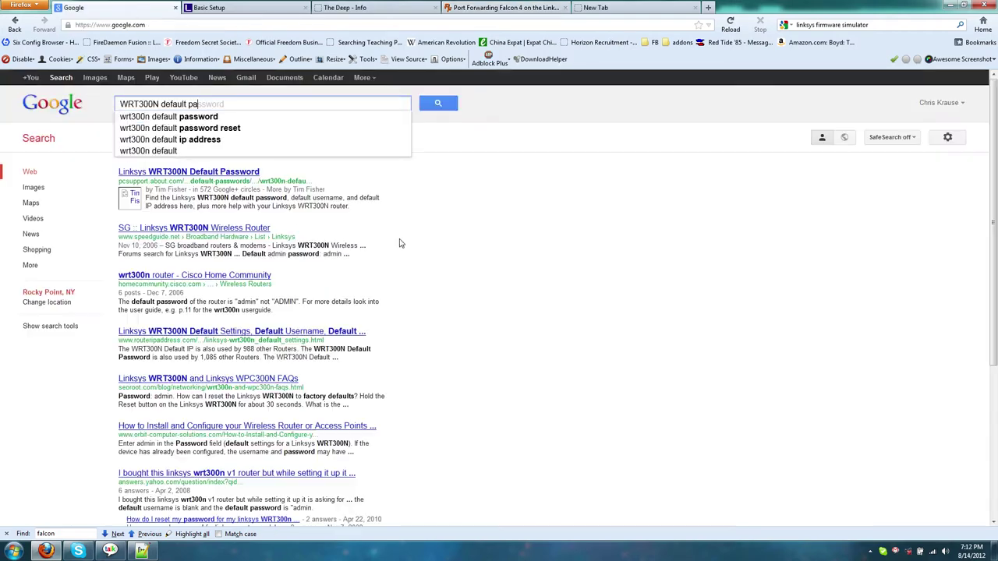
type("ssword")
key("Return")
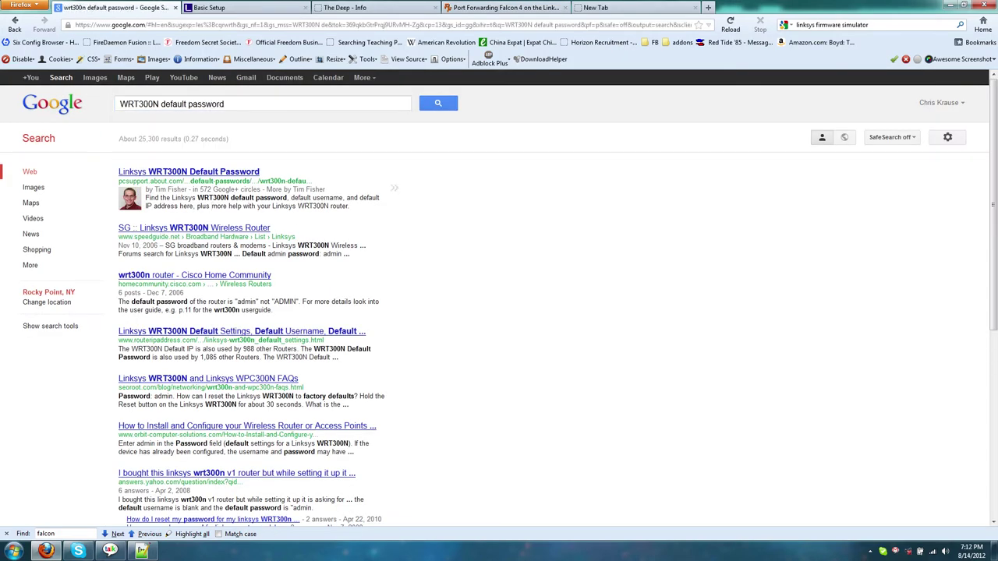
Step: Find the SpeedGuide WRT300N defaults: IP 192.168.1.1, blank username, password admin
left_click(187, 233)
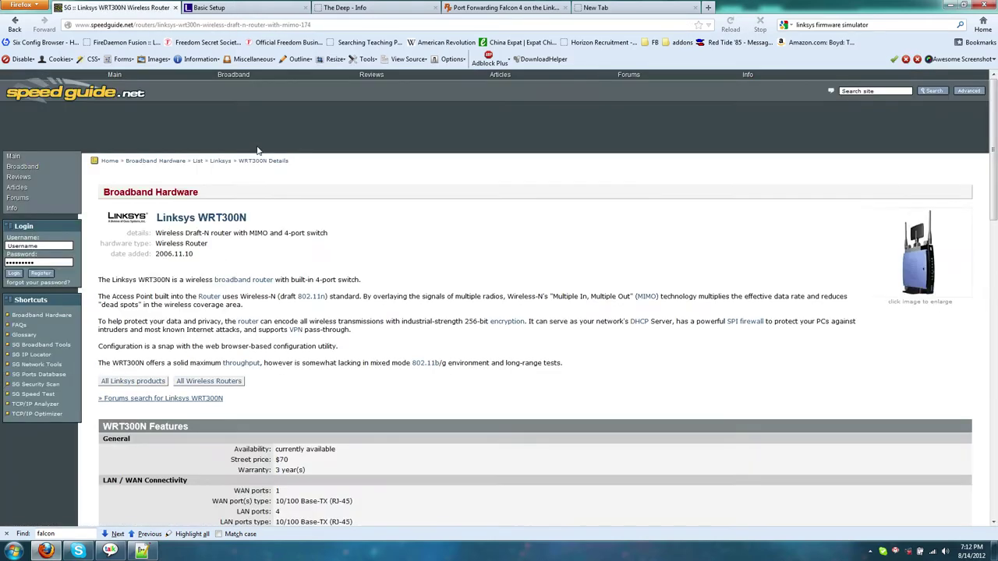
scroll(322, 290, "down", 10)
key("ctrl+f")
type("default")
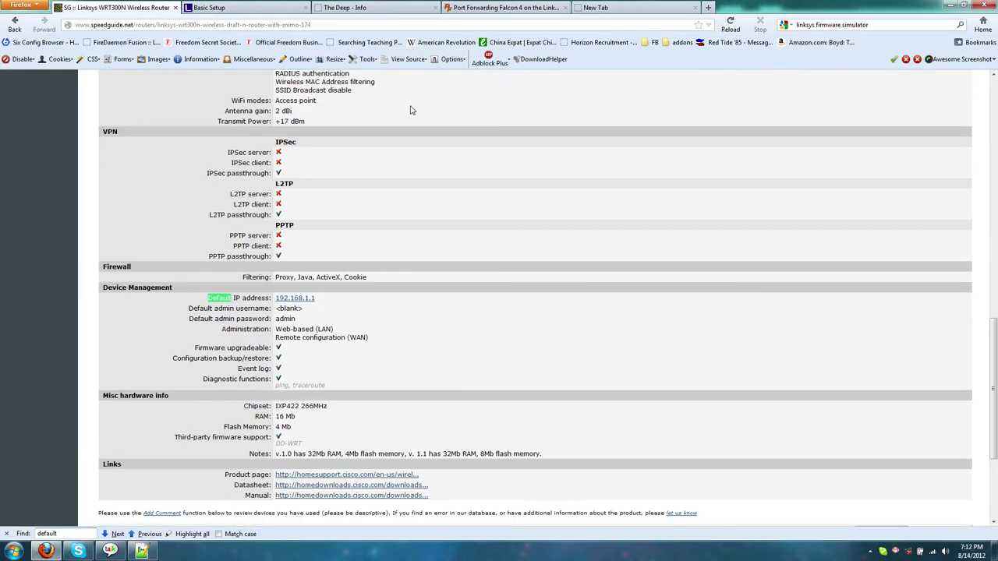
key("Return")
key("Return")
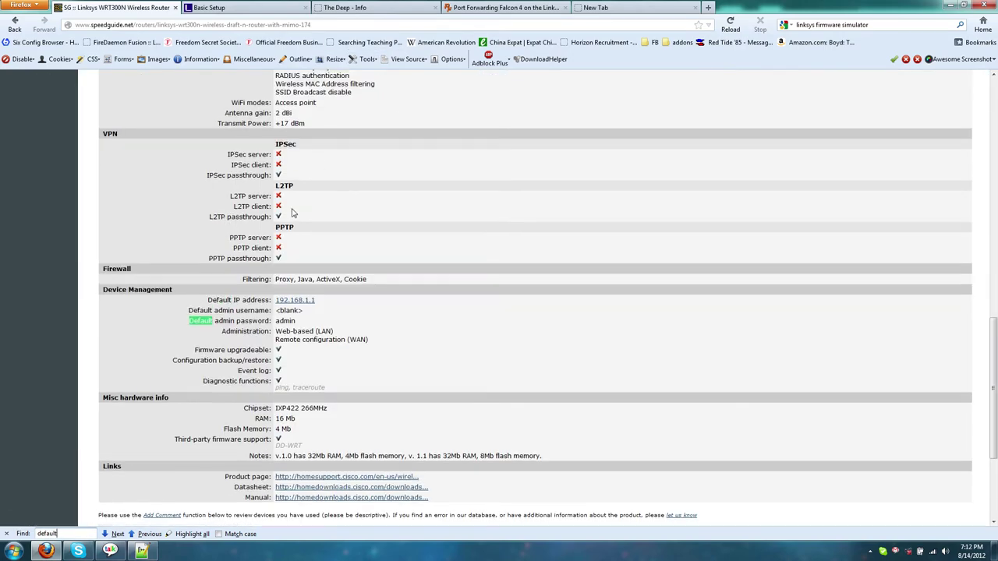
scroll(412, 110, "up", 15)
scroll(404, 335, "down", 13)
key("alt+Left")
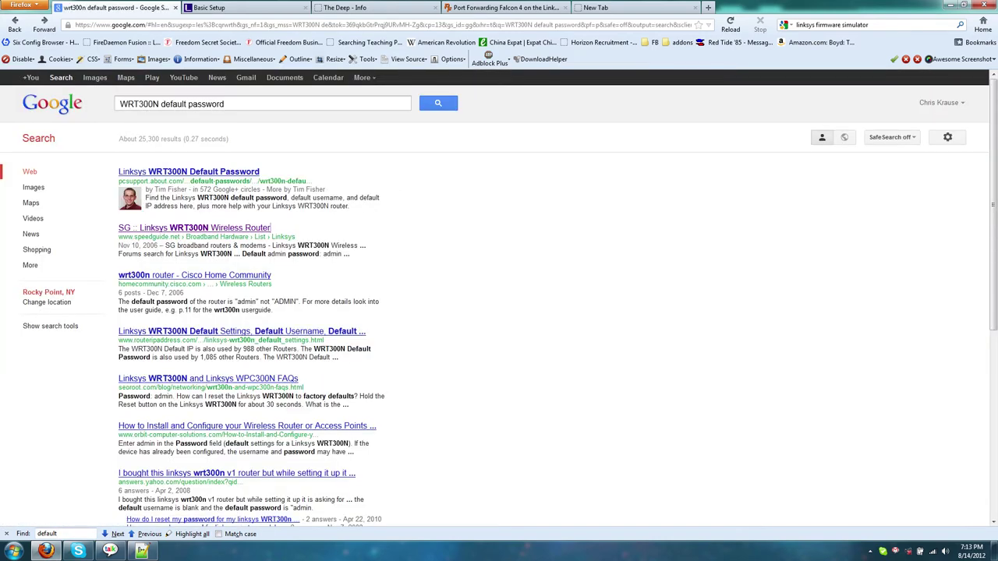
left_click(166, 229)
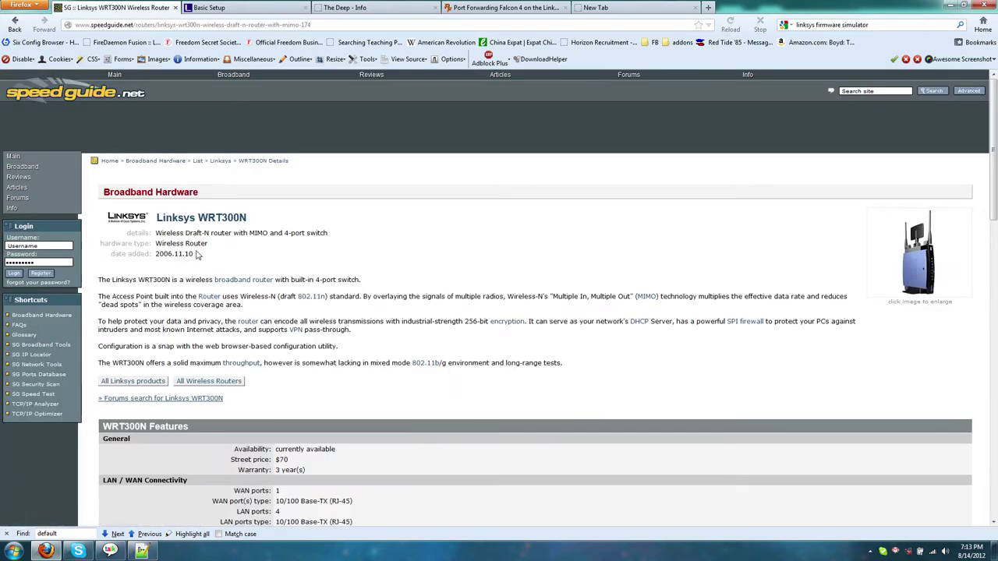
left_click(118, 535)
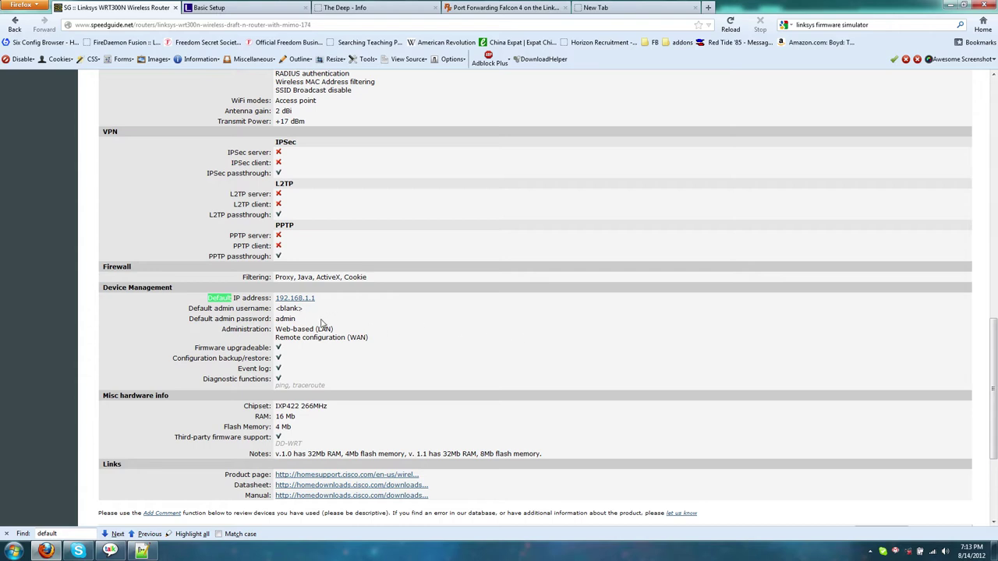
left_click(15, 24)
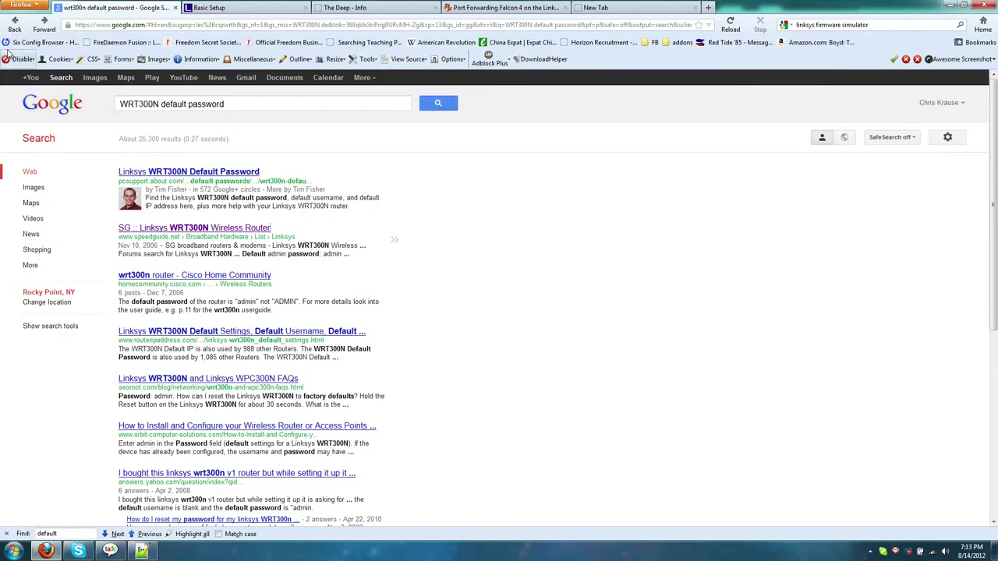
Step: Check the Falcon 4 guide's router login step noting default password admin
left_click(499, 7)
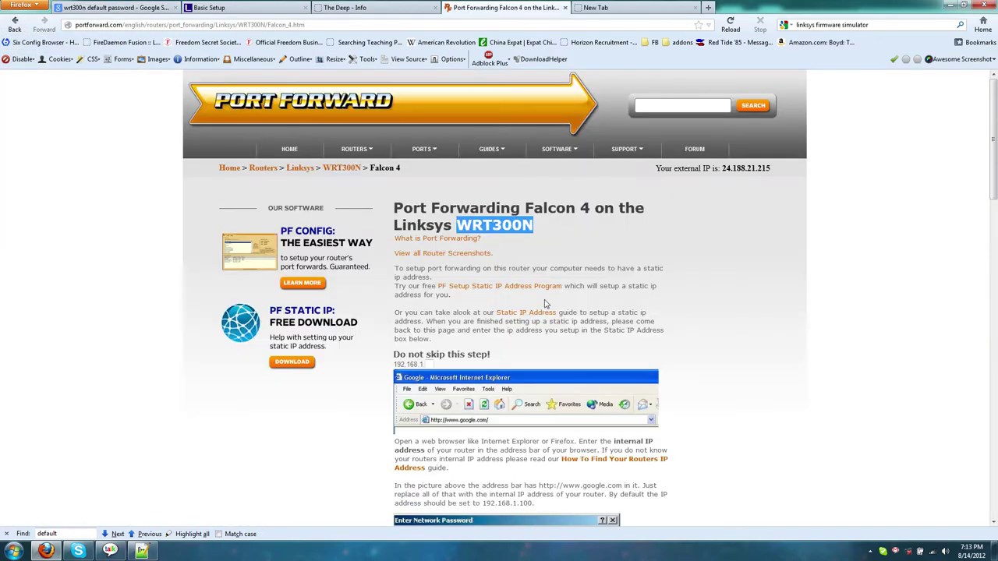
scroll(546, 304, "down", 10)
scroll(726, 312, "up", 7)
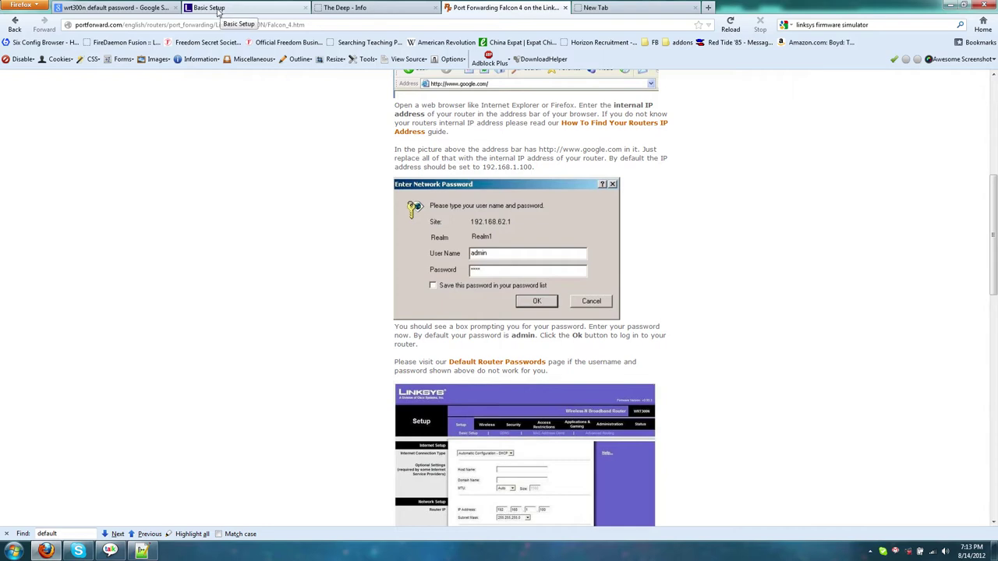
left_click(219, 9)
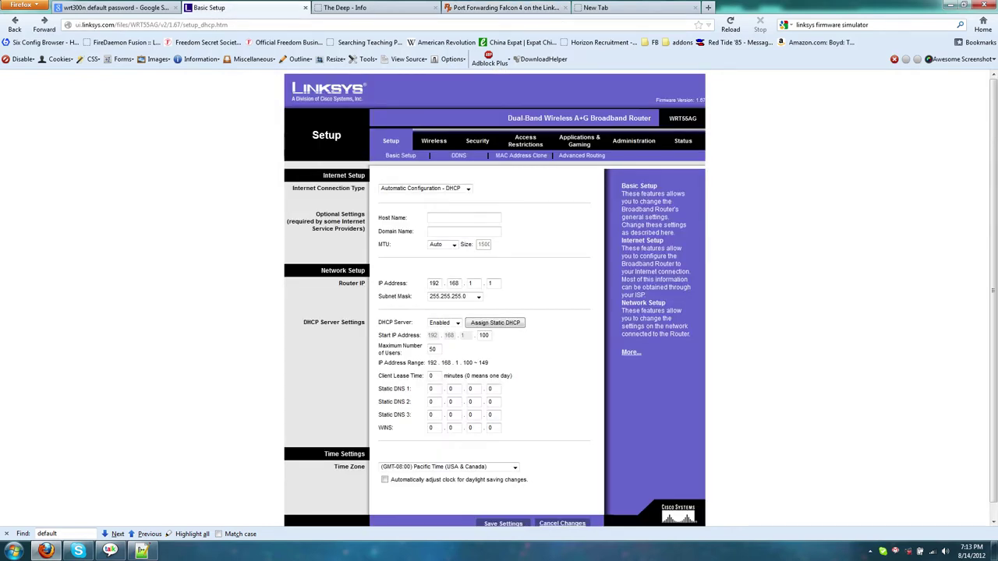
Step: Compare the Google, Basic Setup, DD-WRT and Falcon 4 guide tabs, scrolling the guide
left_click(143, 8)
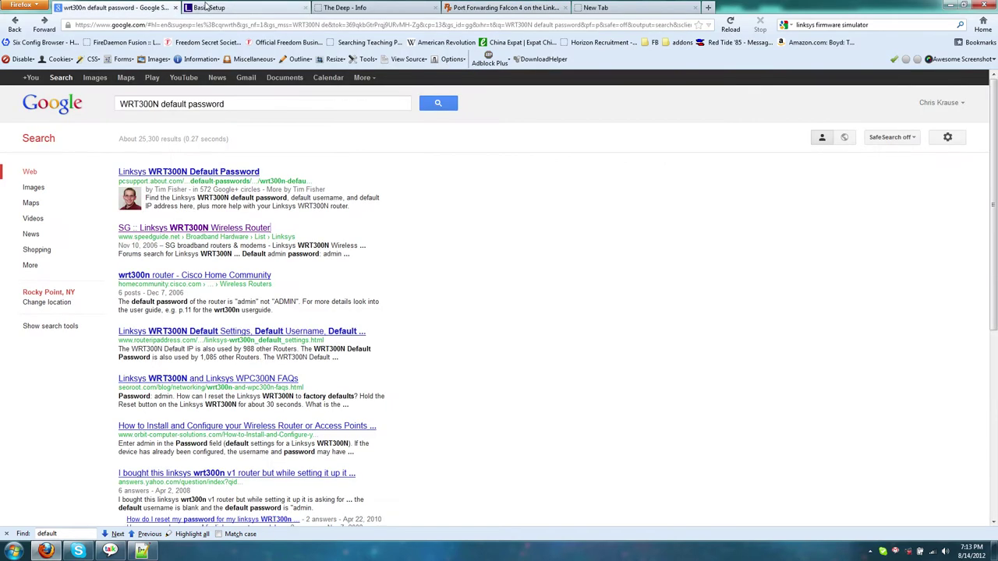
left_click(206, 7)
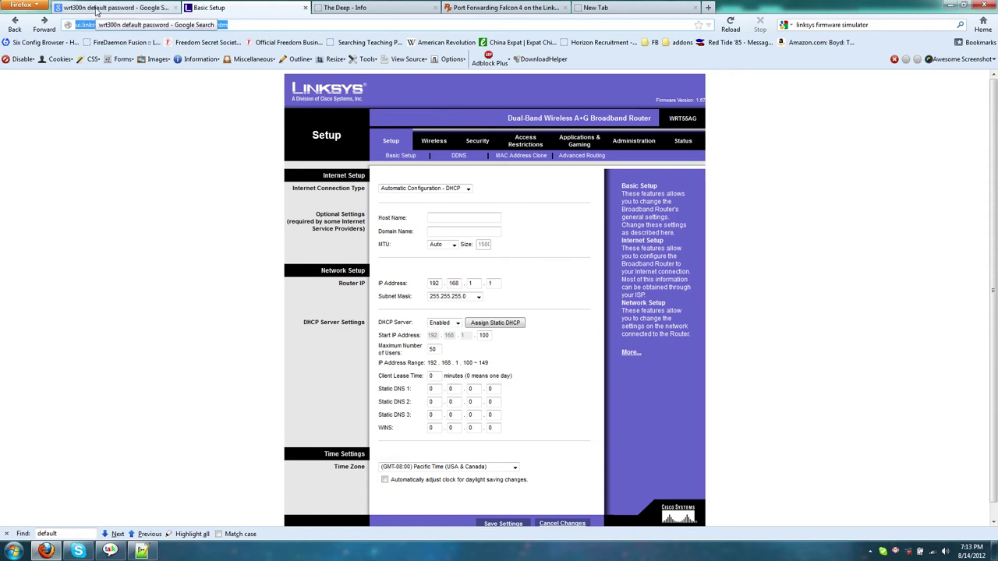
left_click(362, 14)
left_click(495, 9)
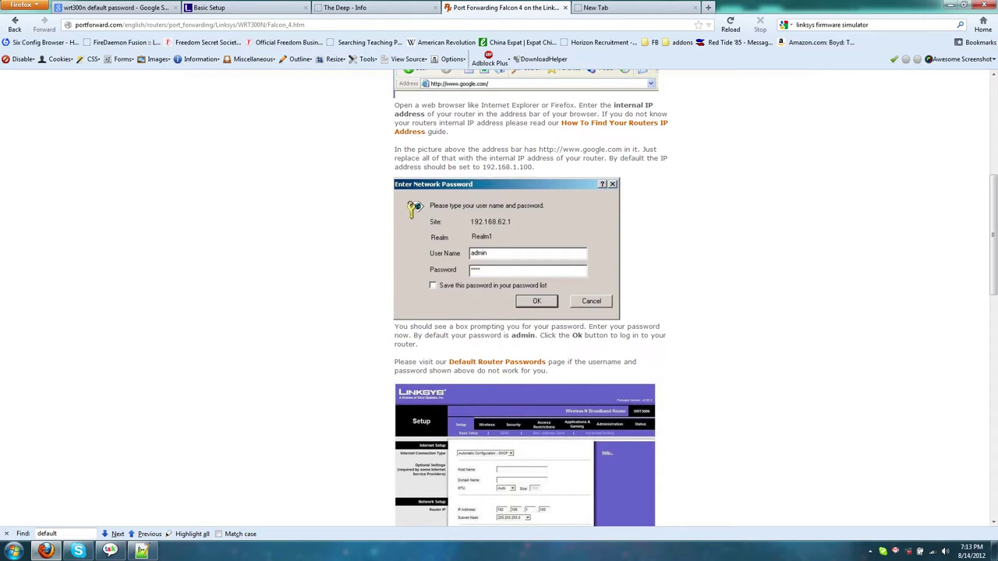
scroll(492, 295, "up", 2)
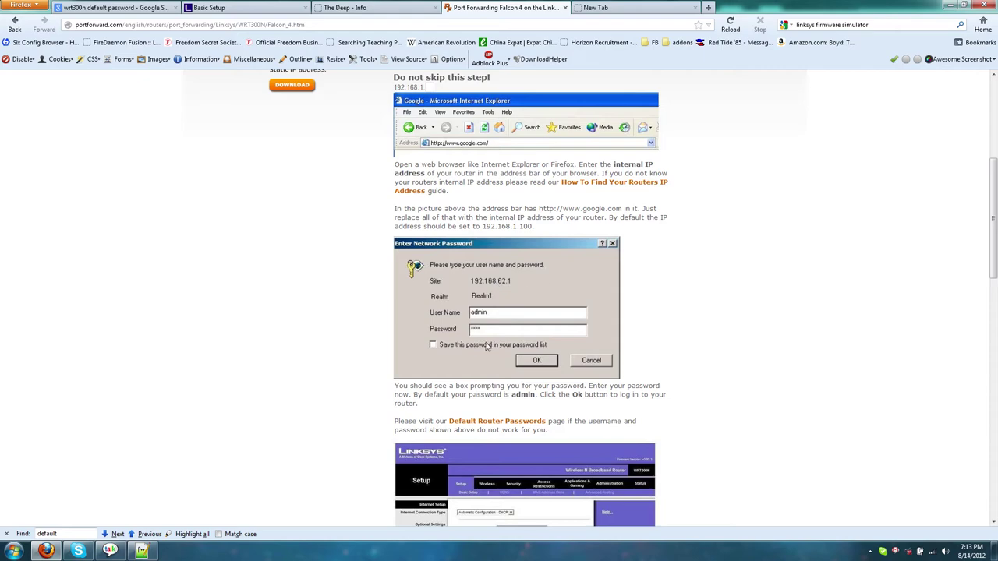
scroll(461, 363, "up", 3)
scroll(461, 364, "up", 3)
scroll(461, 363, "down", 4)
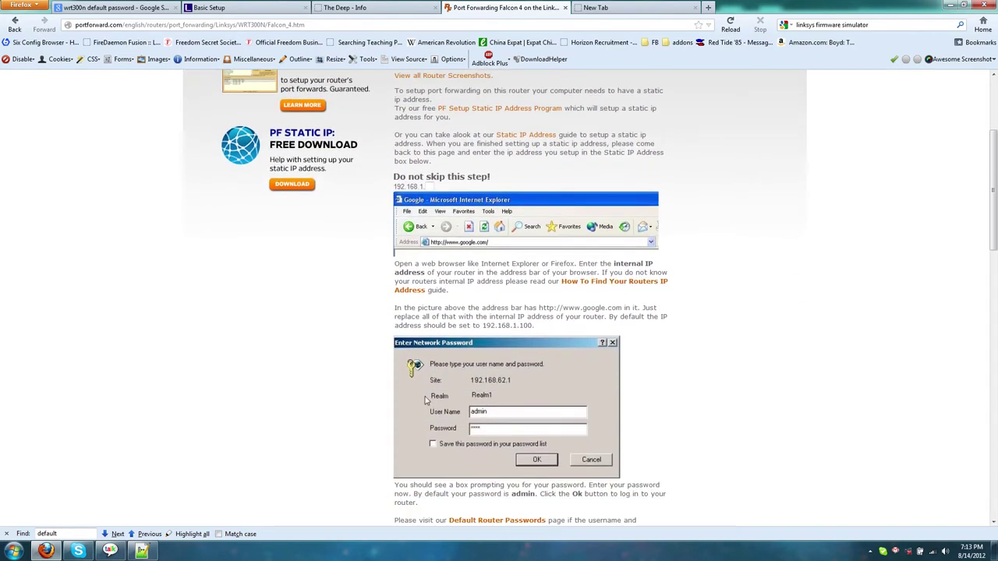
scroll(436, 386, "up", 4)
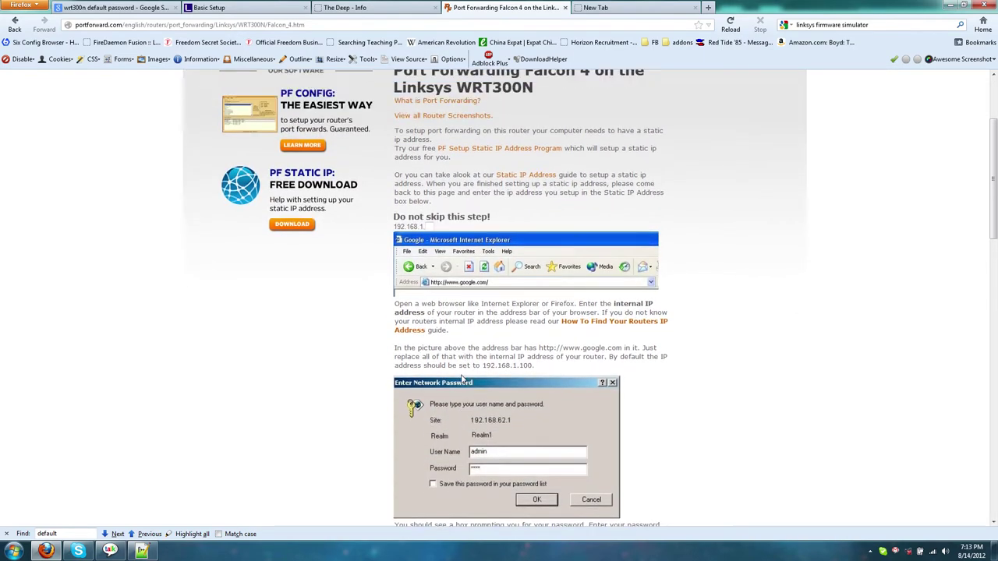
scroll(479, 420, "down", 3)
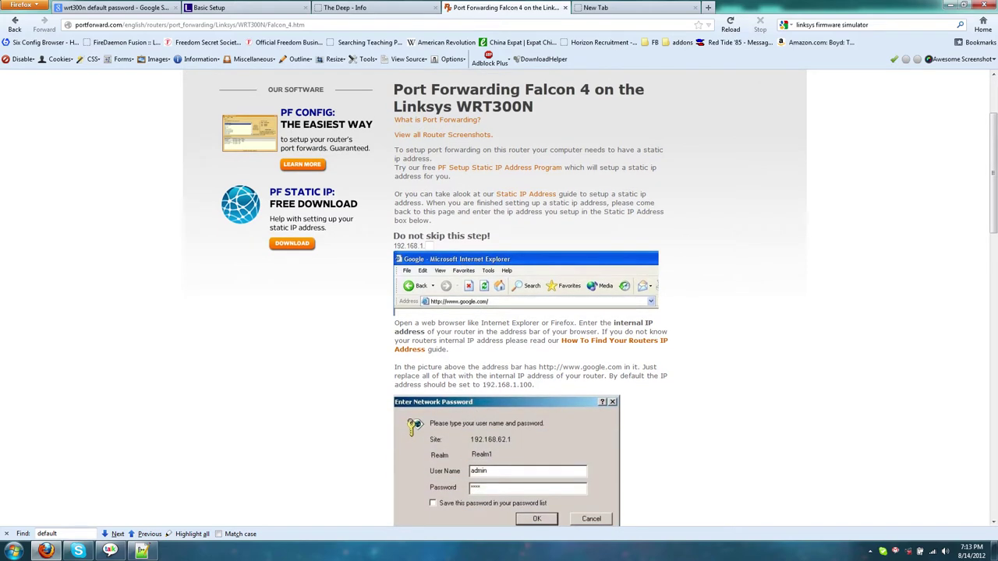
Step: Reload the DD-WRT status page and return to the Linksys Basic Setup page
left_click(234, 8)
left_click(483, 10)
left_click(270, 7)
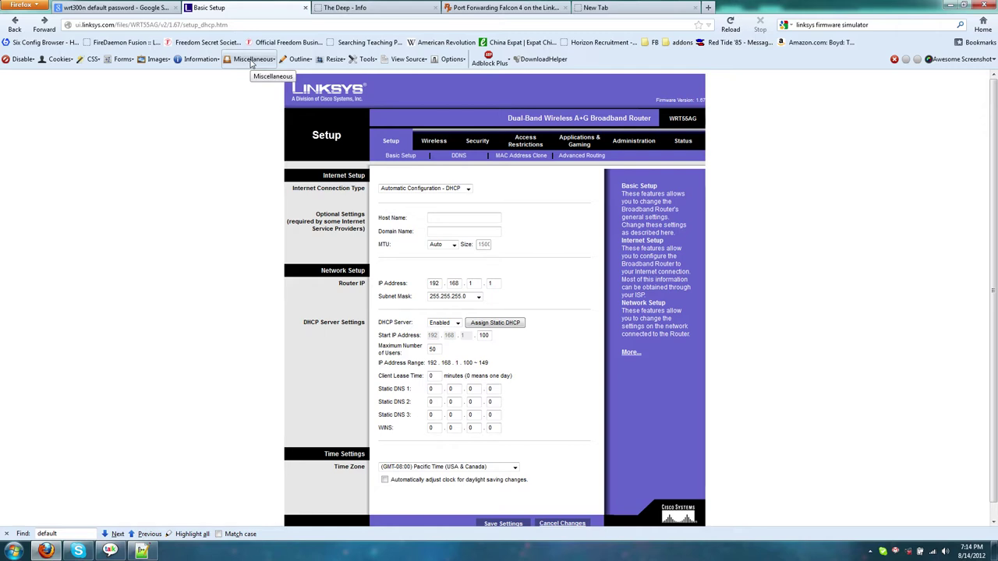
left_click(315, 7)
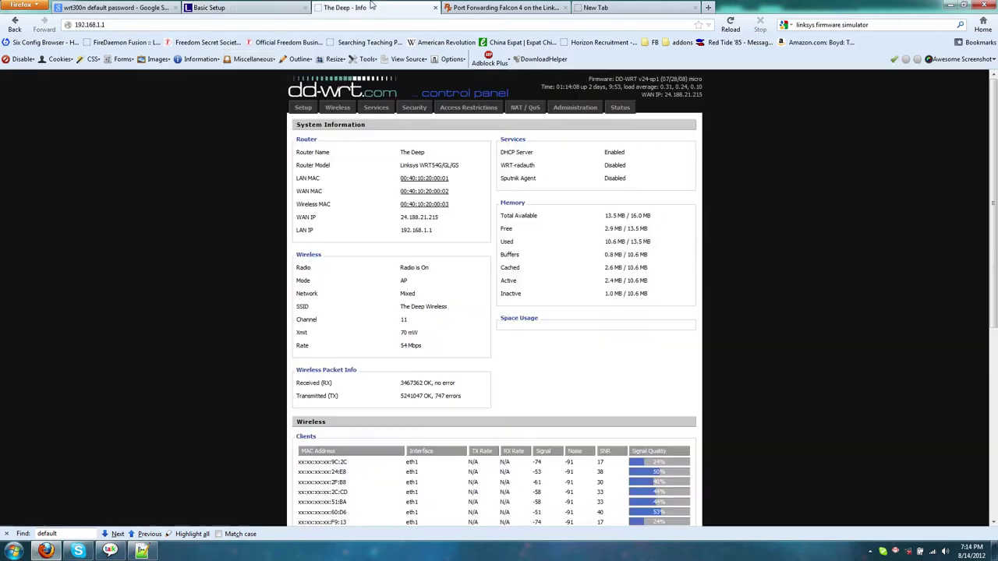
left_click(274, 24)
key("Return")
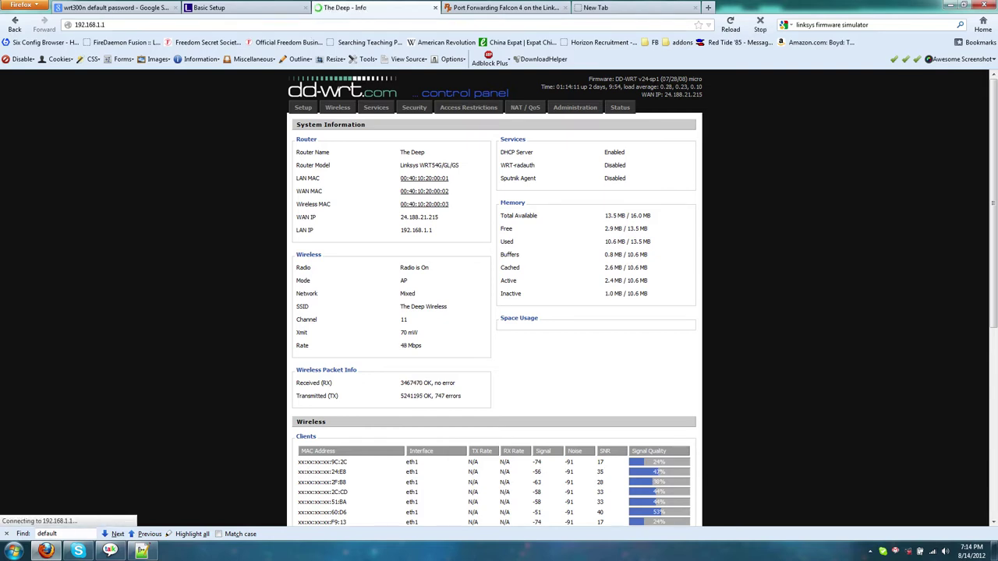
left_click(233, 8)
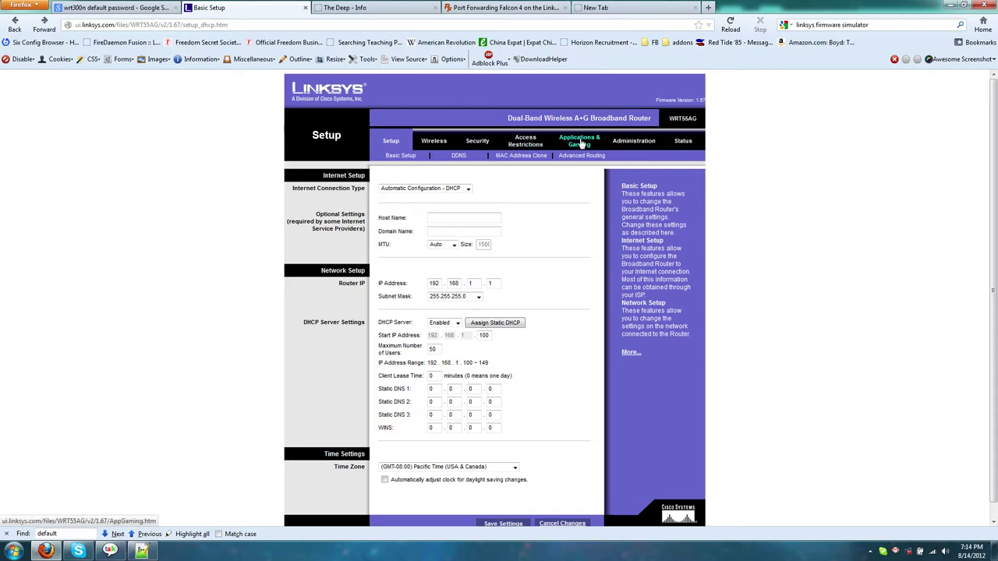
Step: Start a Port Range Forwarding entry named Falcon 4, checking the guide's port list
left_click(581, 144)
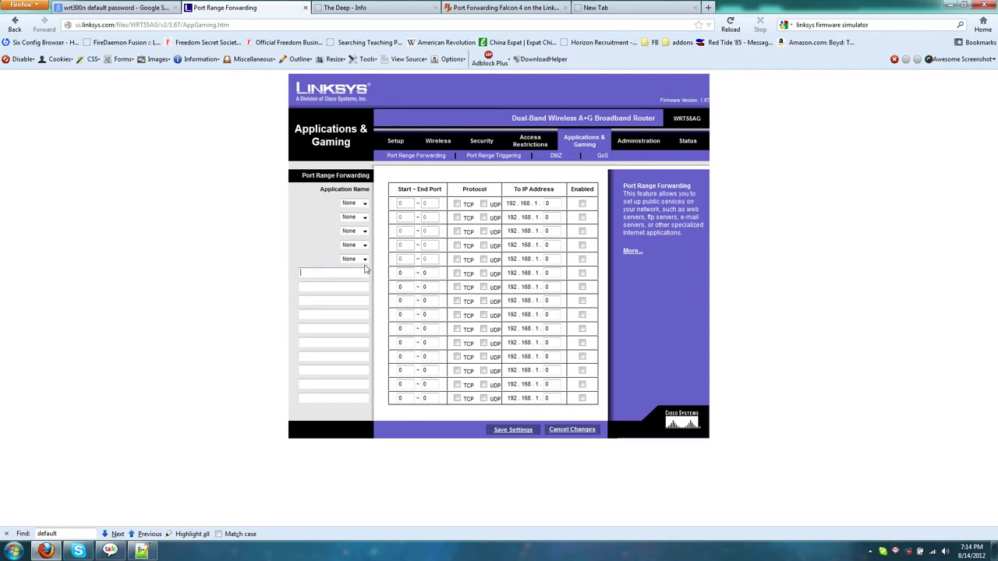
type("f")
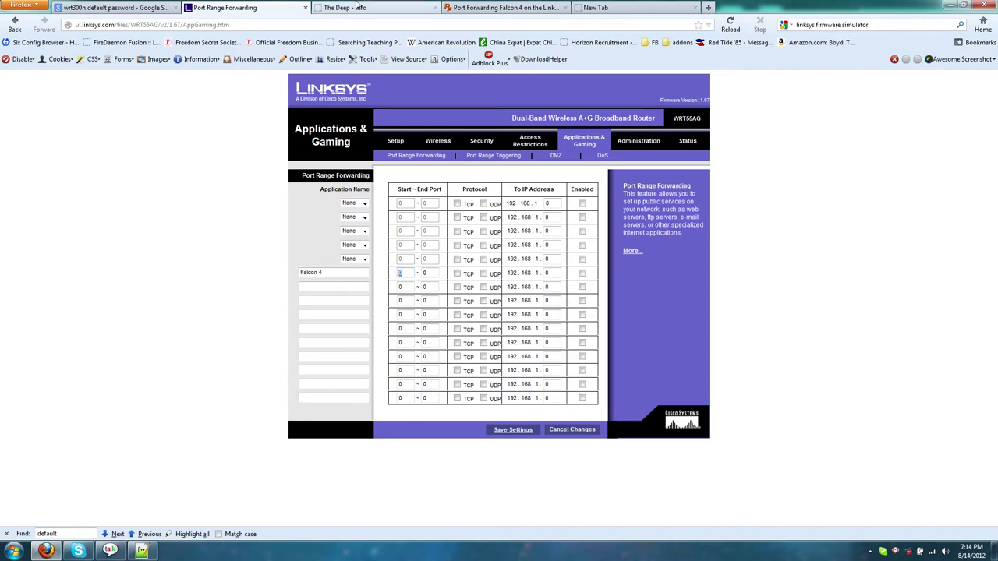
left_click(354, 8)
left_click(487, 7)
scroll(636, 351, "down", 15)
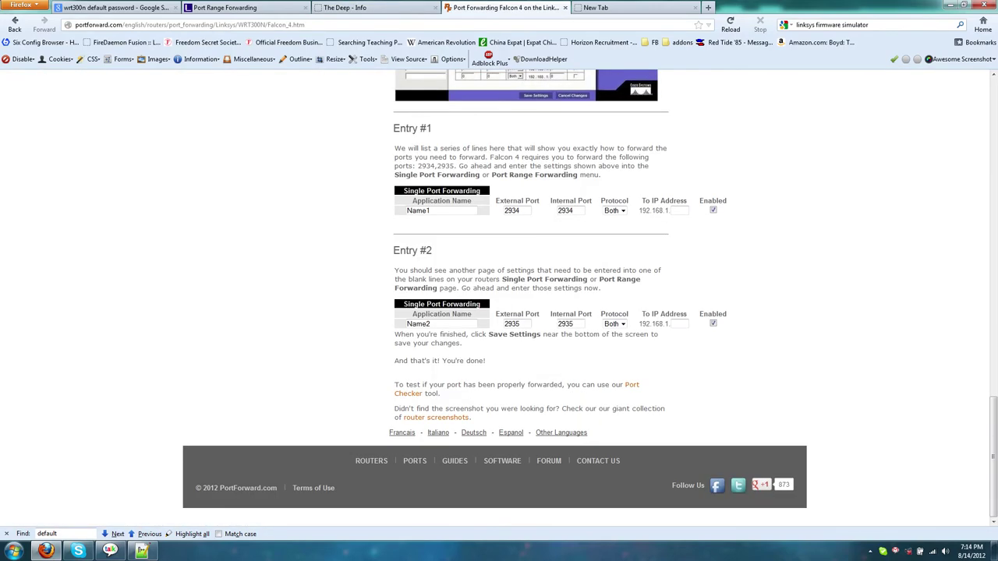
left_click(355, 8)
left_click(225, 8)
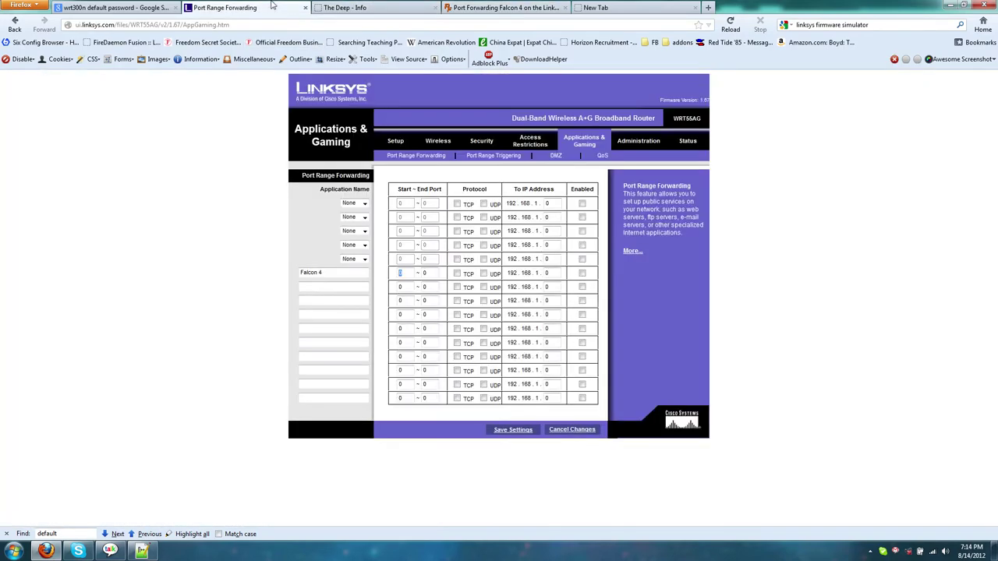
Step: Set the Falcon 4 entry to ports 2934–2935 with TCP and UDP checked
type("2934")
key("Tab")
left_click(457, 274)
left_click(484, 273)
left_click(14, 551)
Step: Launch a Command Prompt with cmd and run ipconfig
type("cmd")
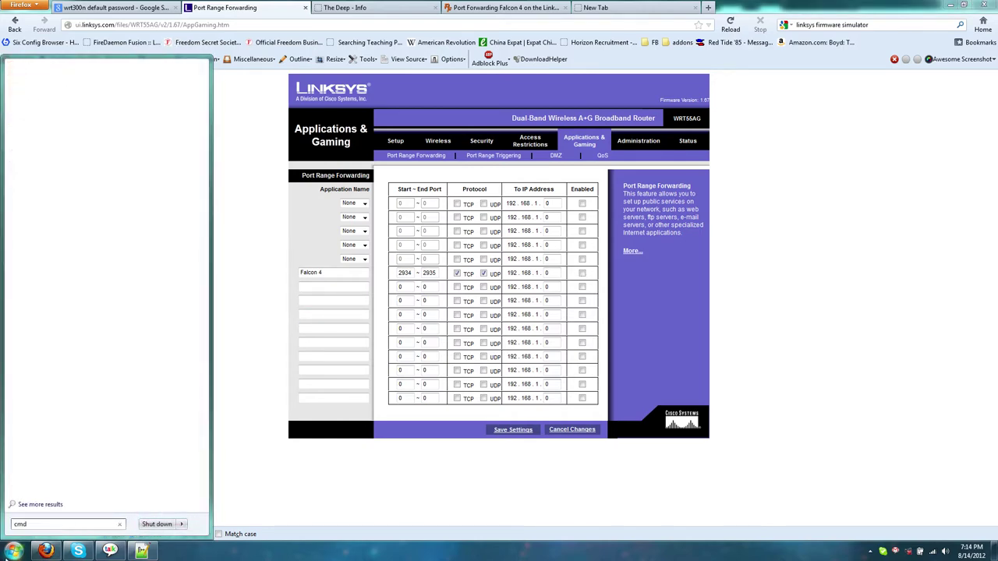
key("Return")
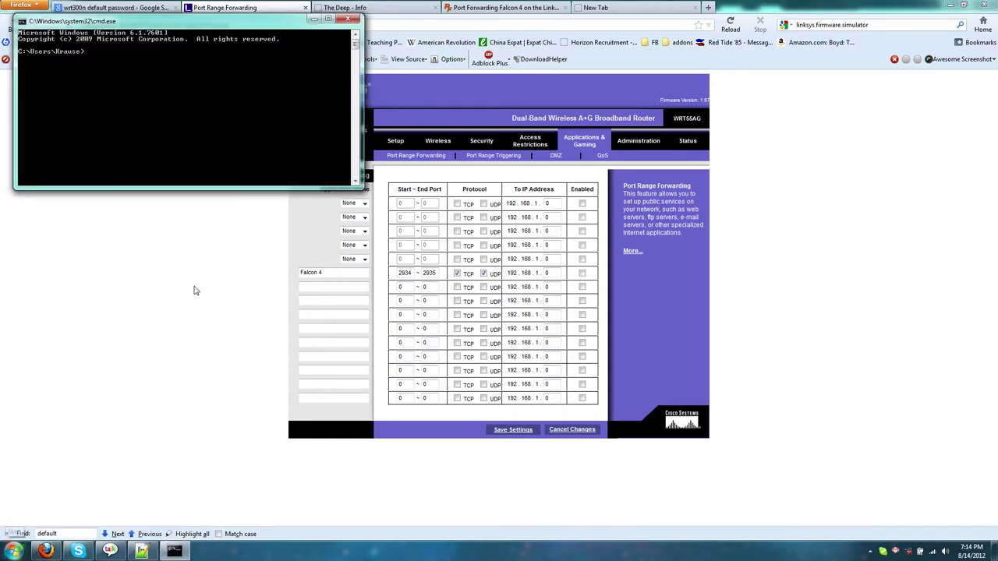
left_click_drag(235, 26, 299, 351)
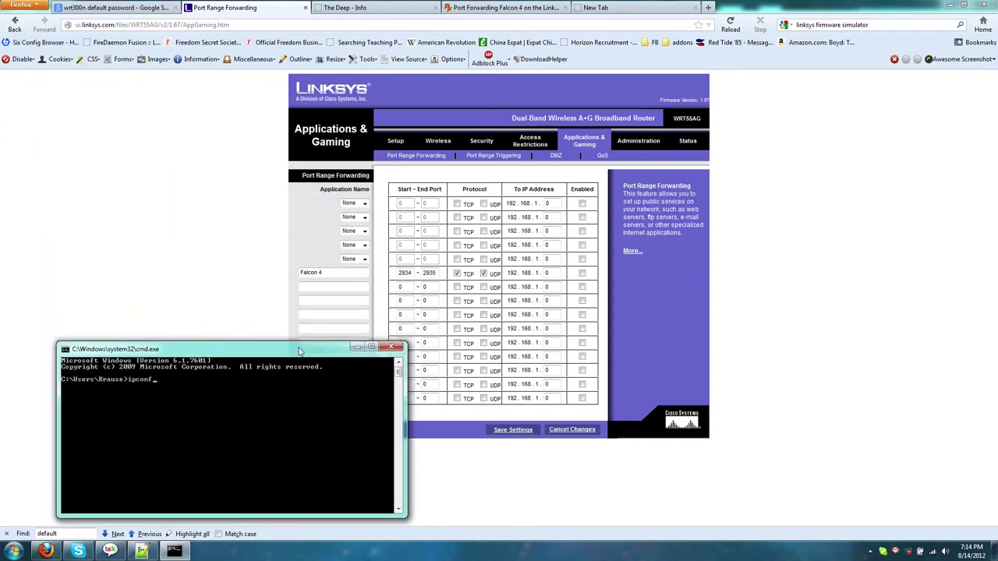
key("Return")
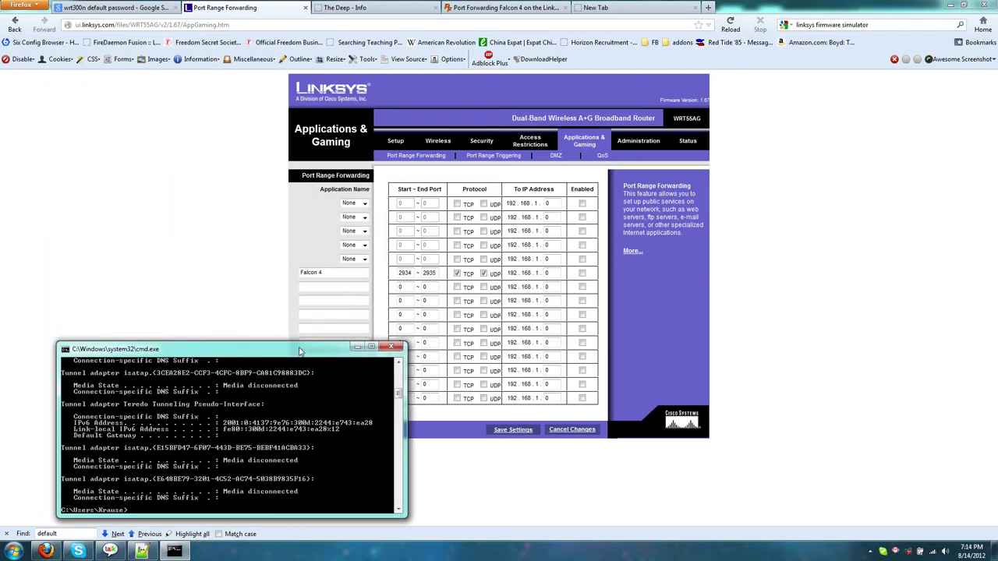
Step: Read the Local Area Connection IPv4 address 192.168.1.121 and gateway 192.168.1.1
scroll(276, 449, "up", 6)
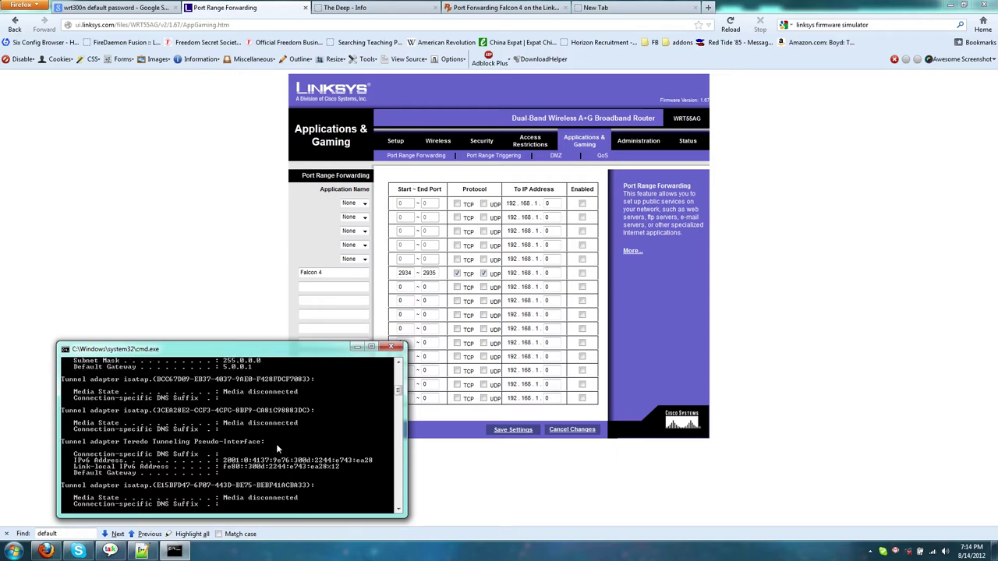
scroll(239, 444, "down", 6)
scroll(239, 444, "down", 5)
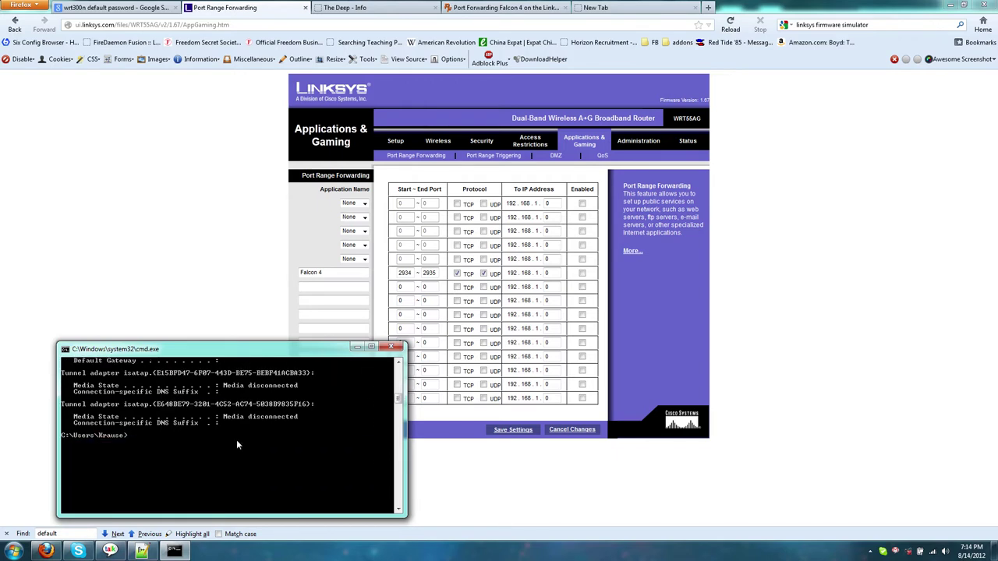
scroll(236, 440, "up", 10)
scroll(185, 443, "up", 3)
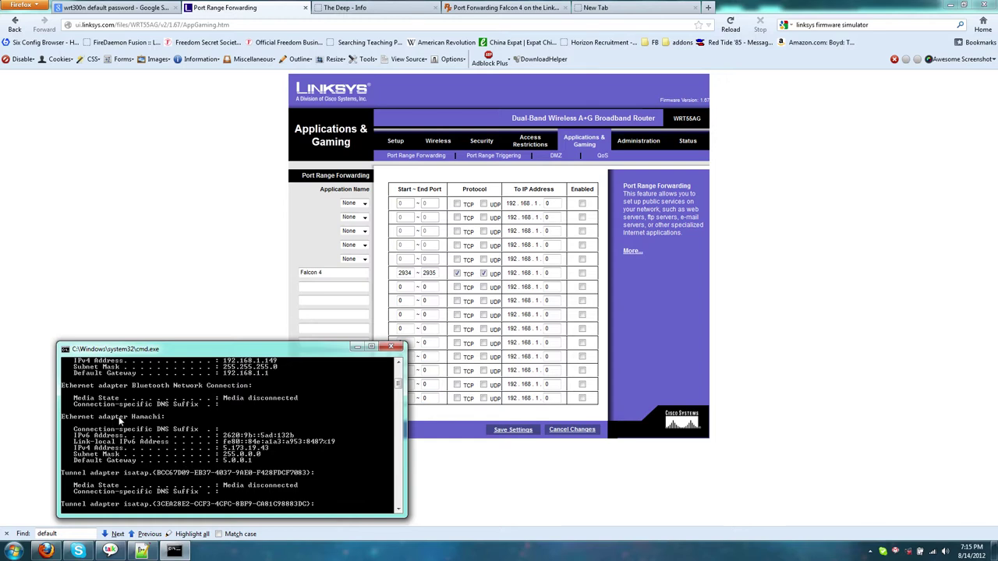
scroll(175, 427, "up", 2)
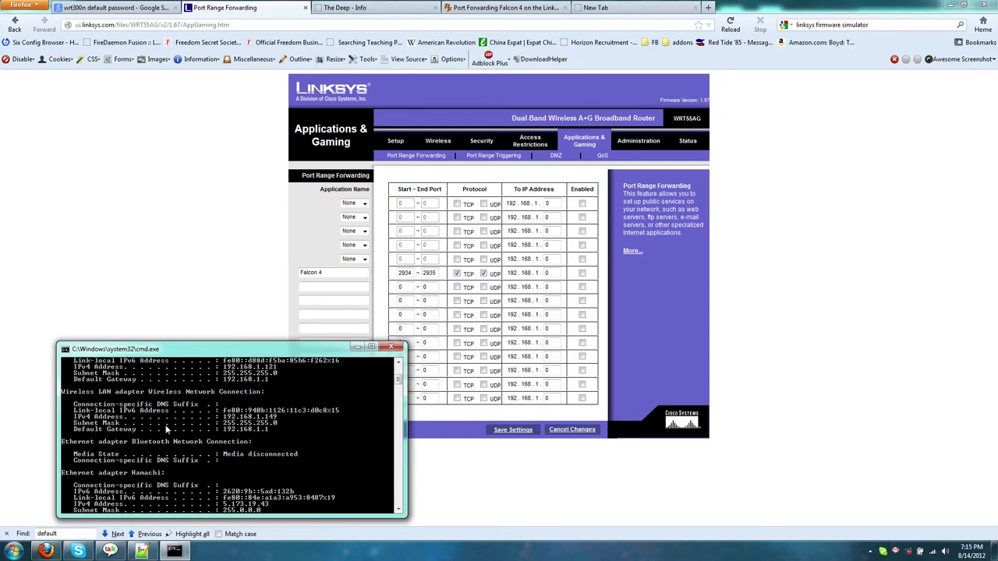
scroll(138, 479, "up", 3)
scroll(136, 480, "up", 3)
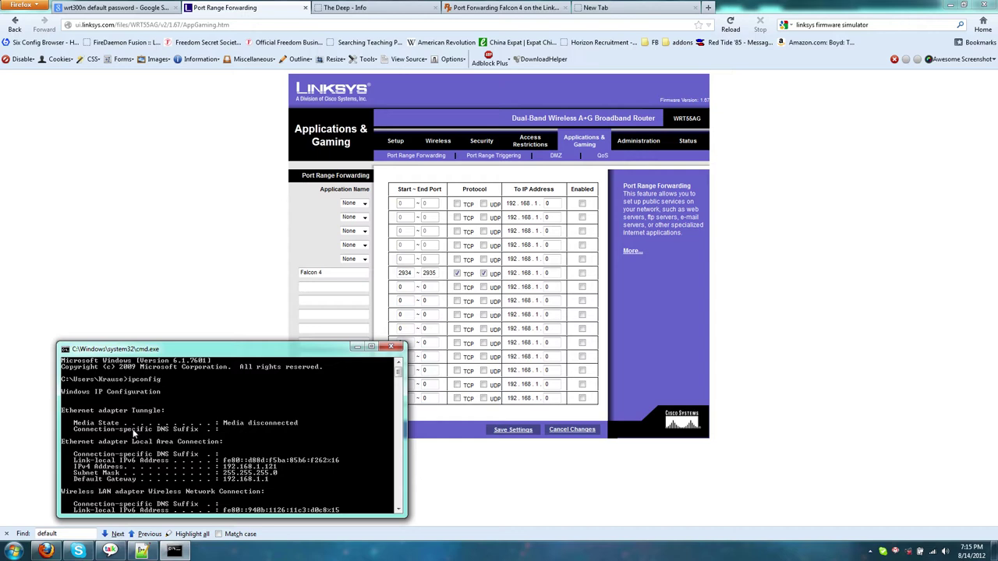
scroll(134, 425, "down", 1)
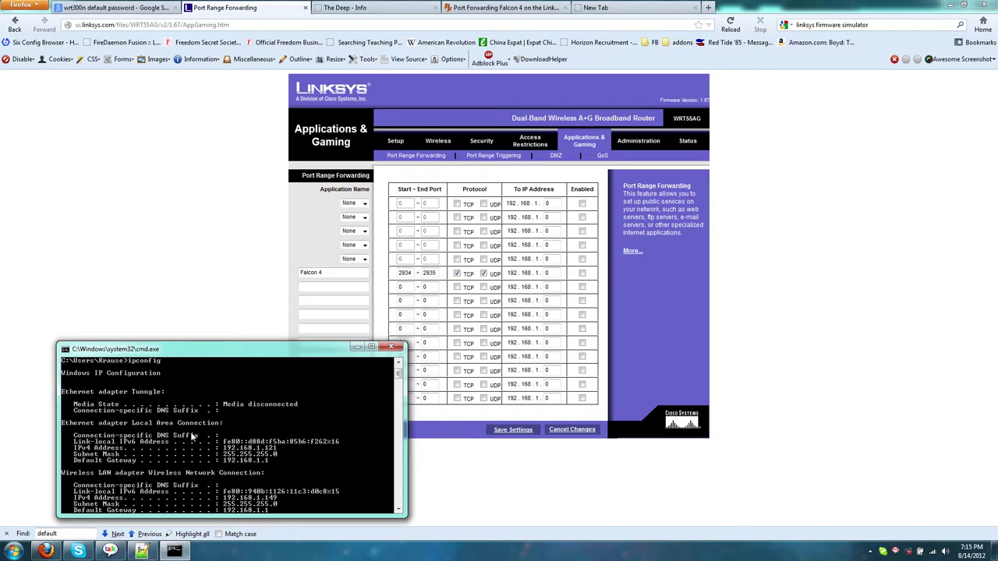
scroll(108, 457, "down", 1)
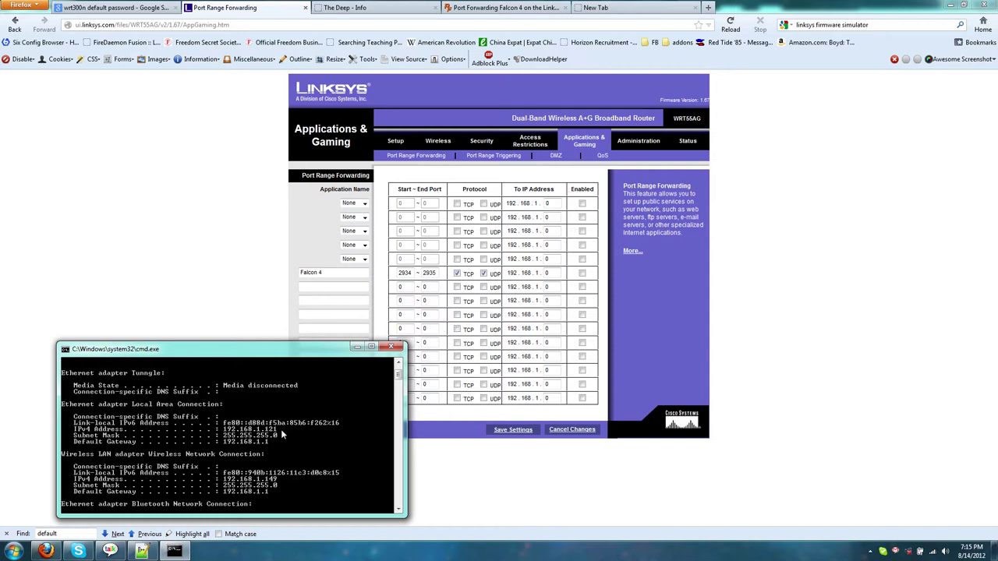
scroll(240, 472, "down", 1)
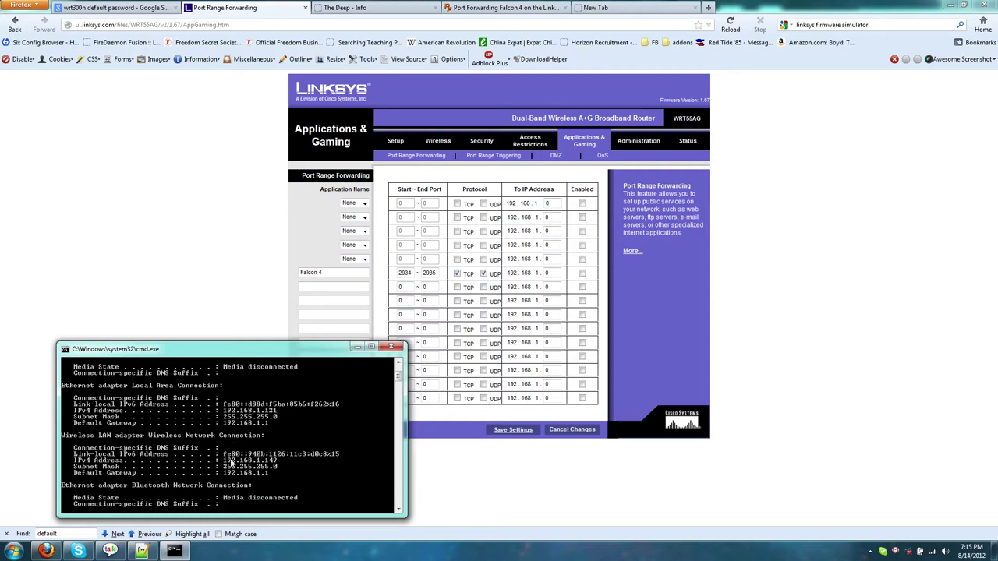
Step: Point the Falcon 4 rule at 192.168.1.121, enable and save it, then return to Google
left_click(531, 490)
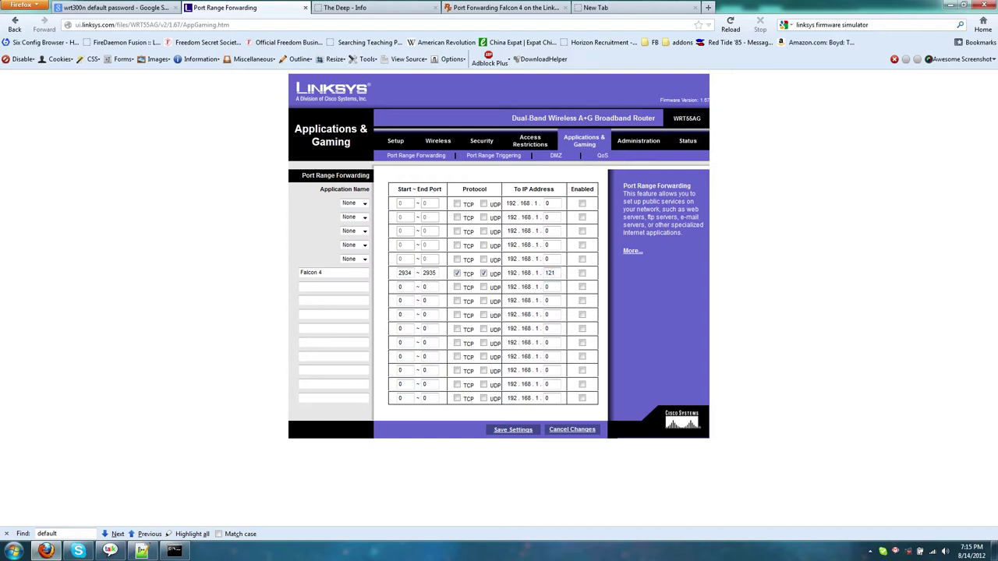
left_click(582, 274)
left_click(518, 431)
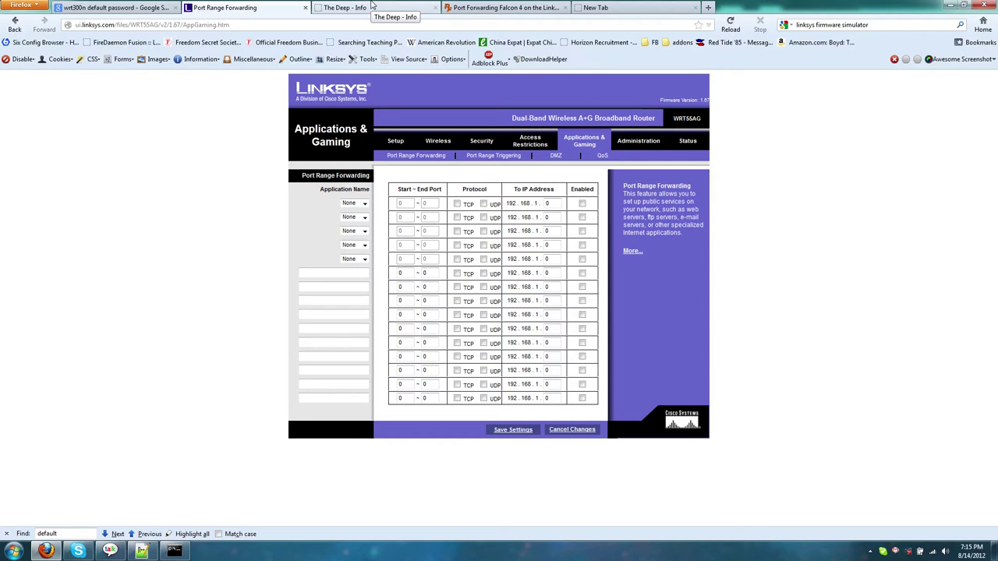
left_click(367, 8)
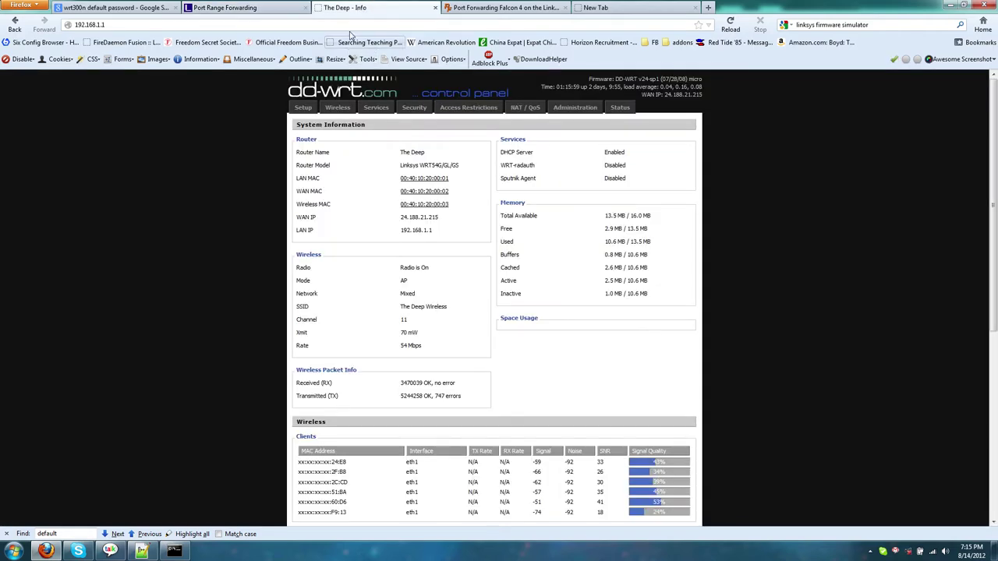
left_click(117, 8)
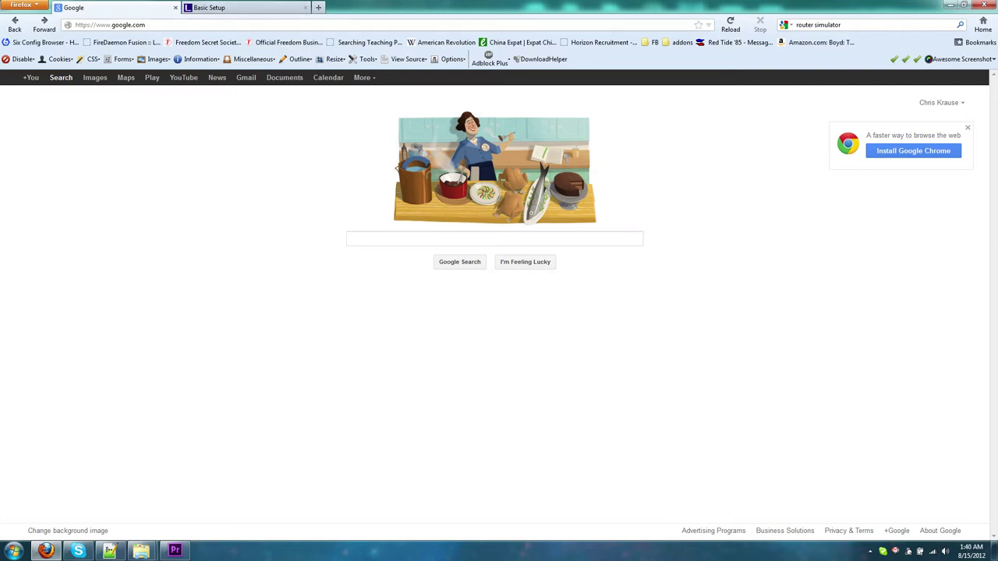
Step: Load speedtest.net and begin a connection speed test
key("ctrl+l")
type("speedte")
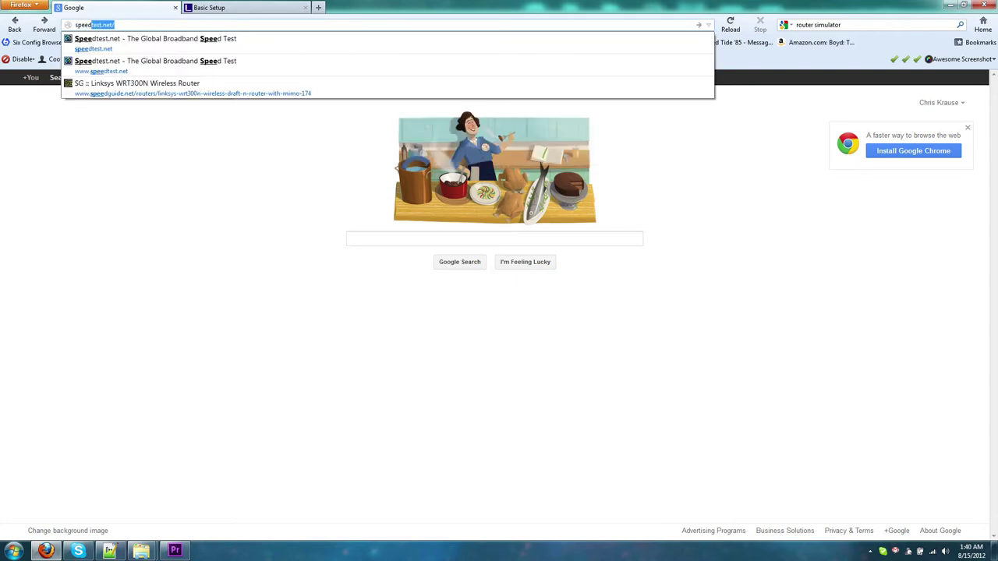
type("st.net")
key("Return")
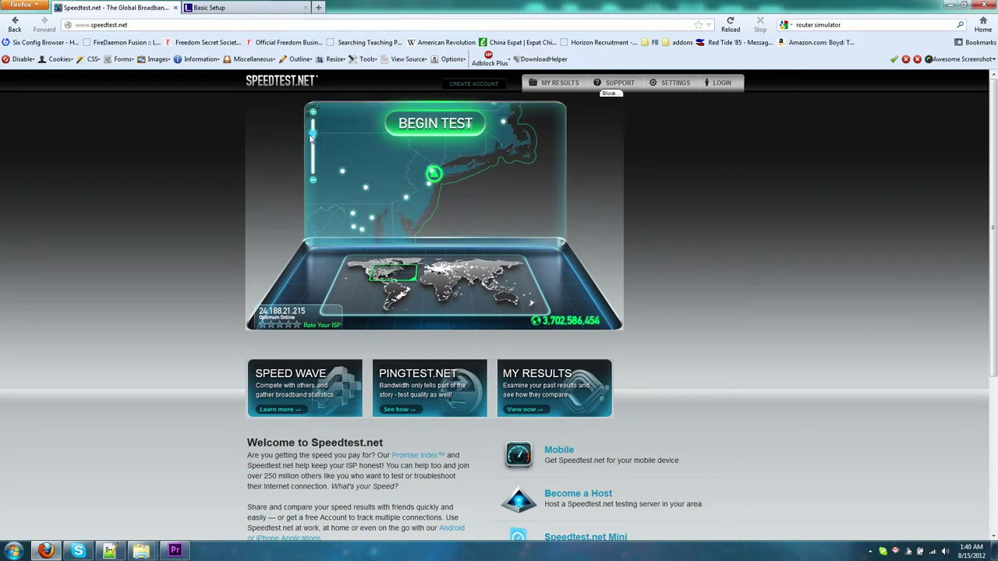
left_click(446, 124)
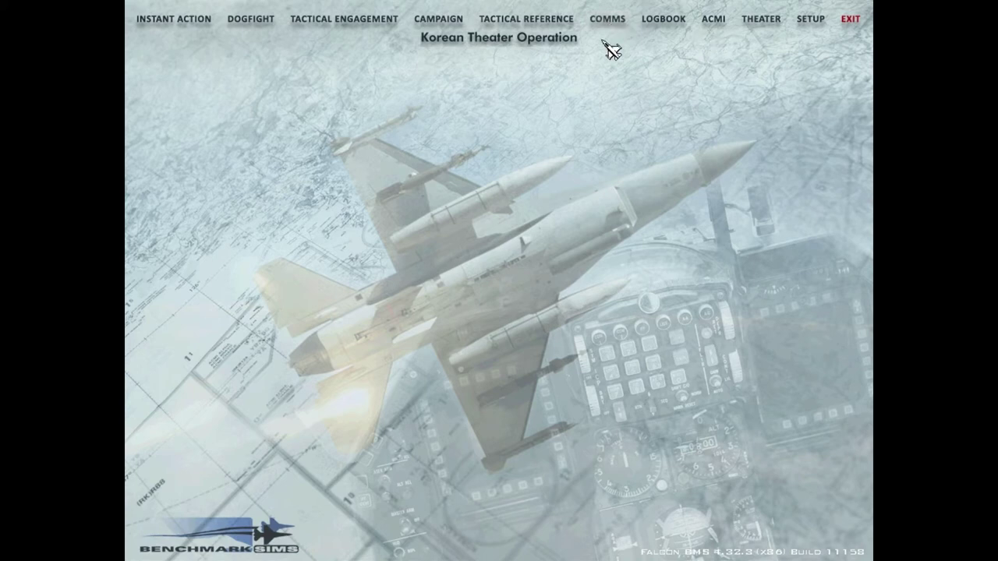
Step: In COMMS, create a new connection entry named My Computer
left_click(611, 22)
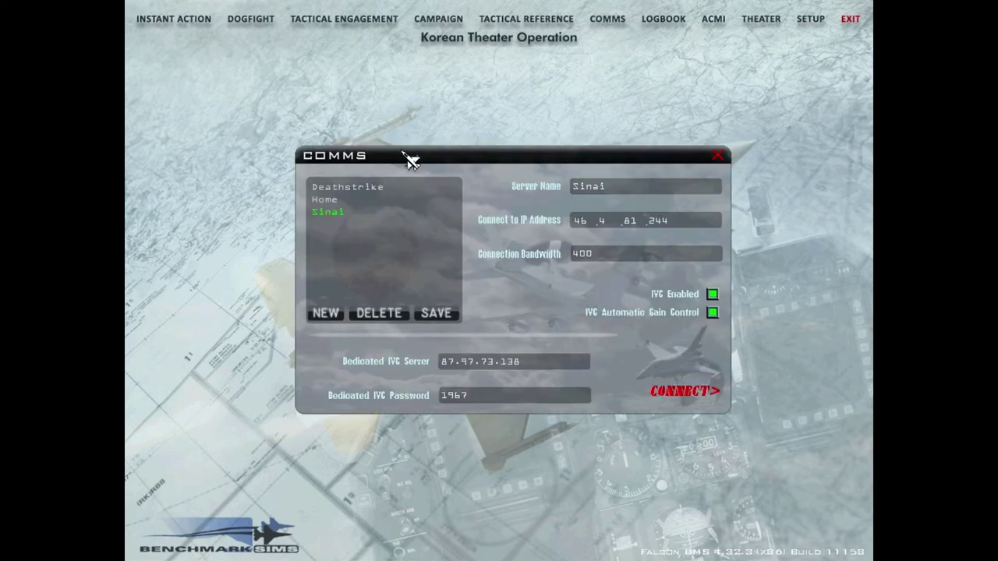
left_click_drag(408, 156, 294, 138)
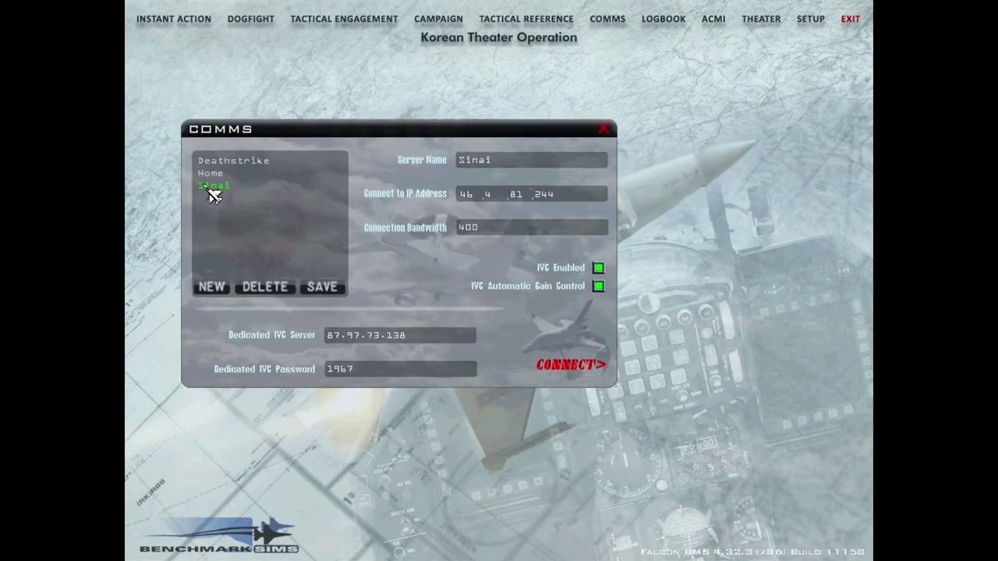
left_click(210, 288)
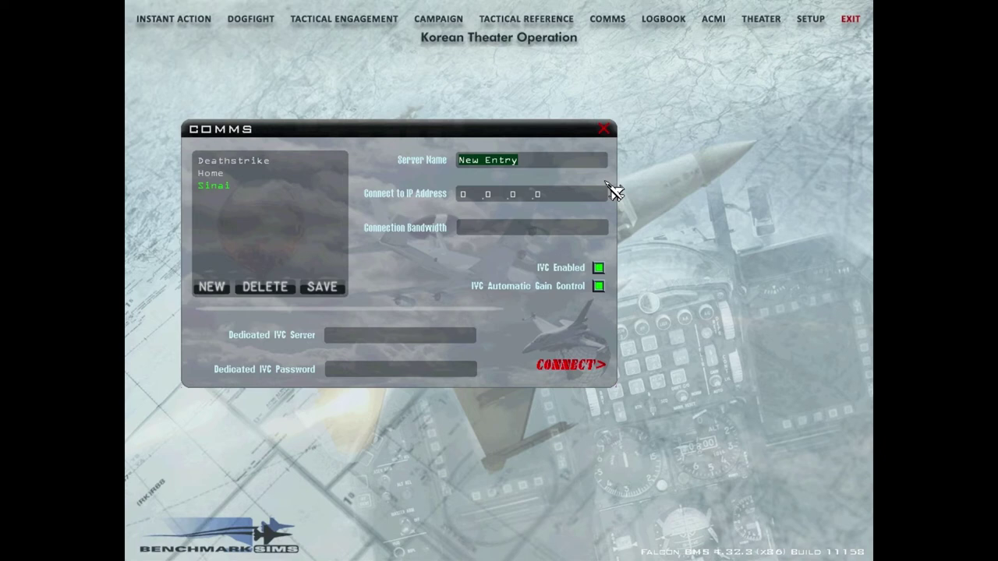
type("test")
key("BackSpace")
key("BackSpace")
key("BackSpace")
key("BackSpace")
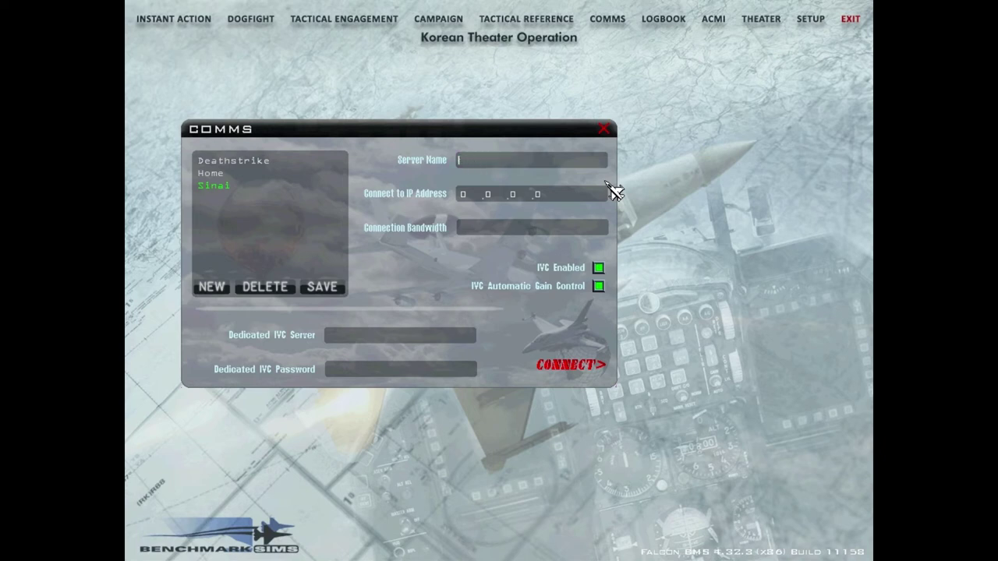
type("My Computer")
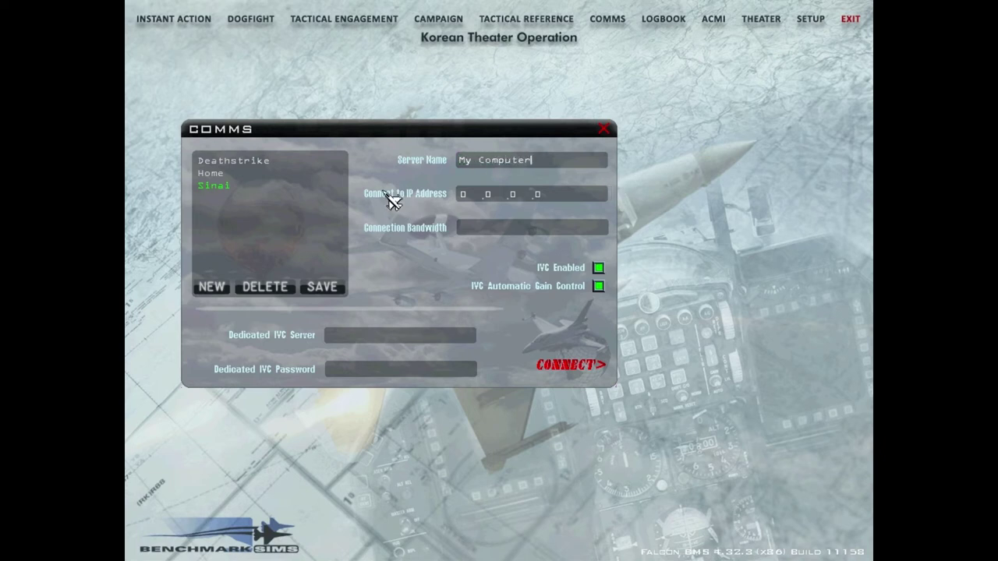
Step: Give it bandwidth 1400 with IVC disabled, save it, and connect successfully
left_click(513, 194)
left_click(508, 227)
type("149")
type("00")
left_click(599, 268)
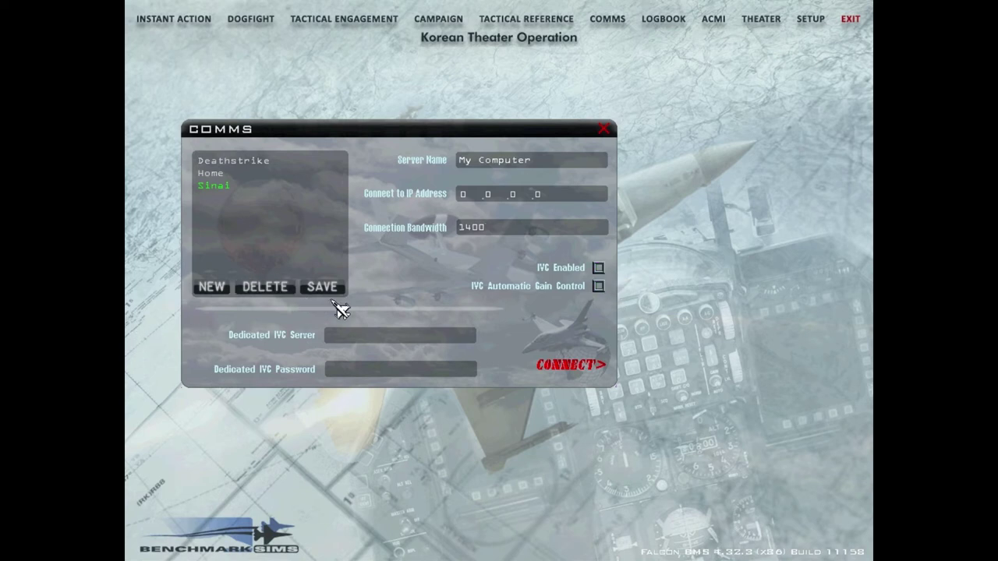
left_click(343, 293)
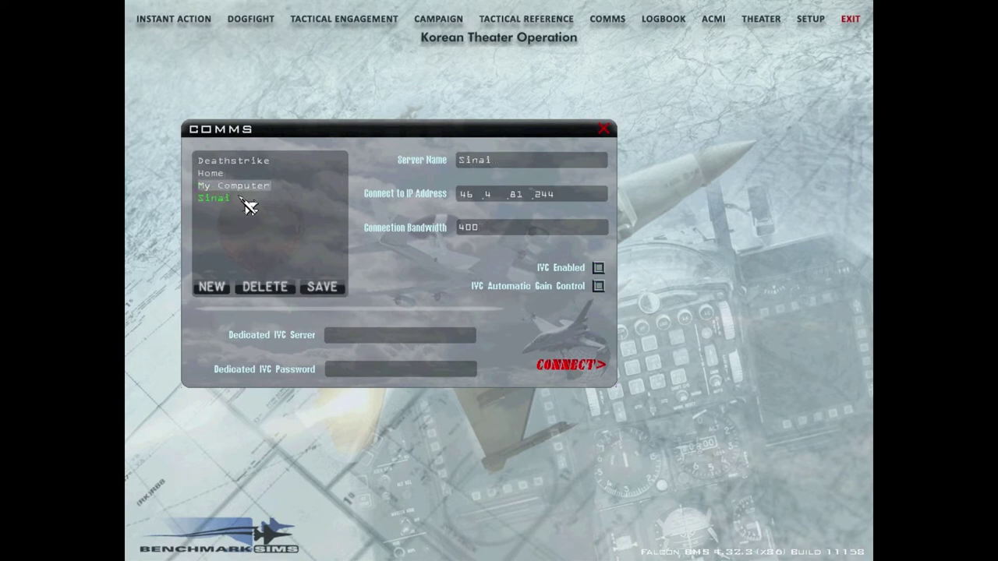
left_click(570, 373)
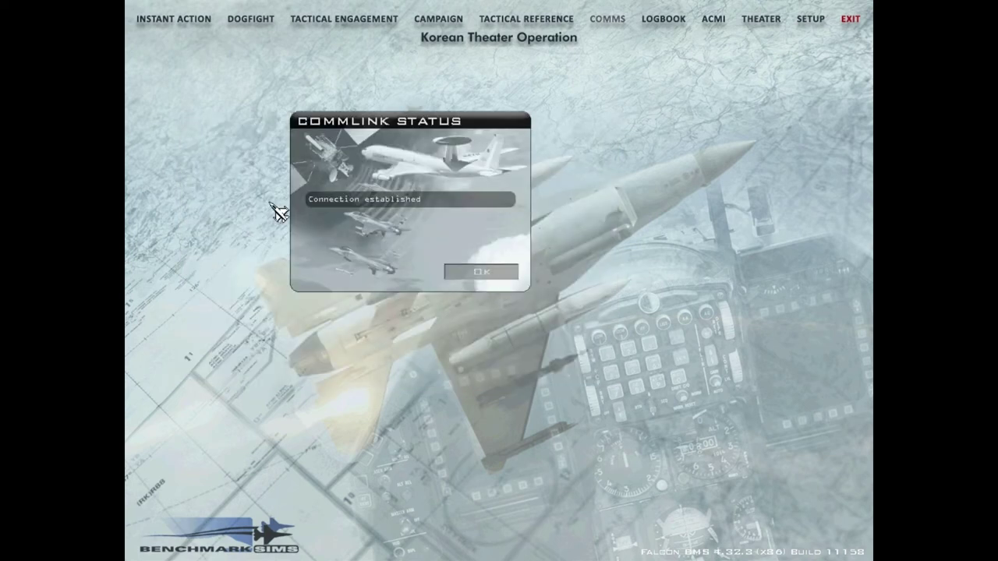
left_click(477, 271)
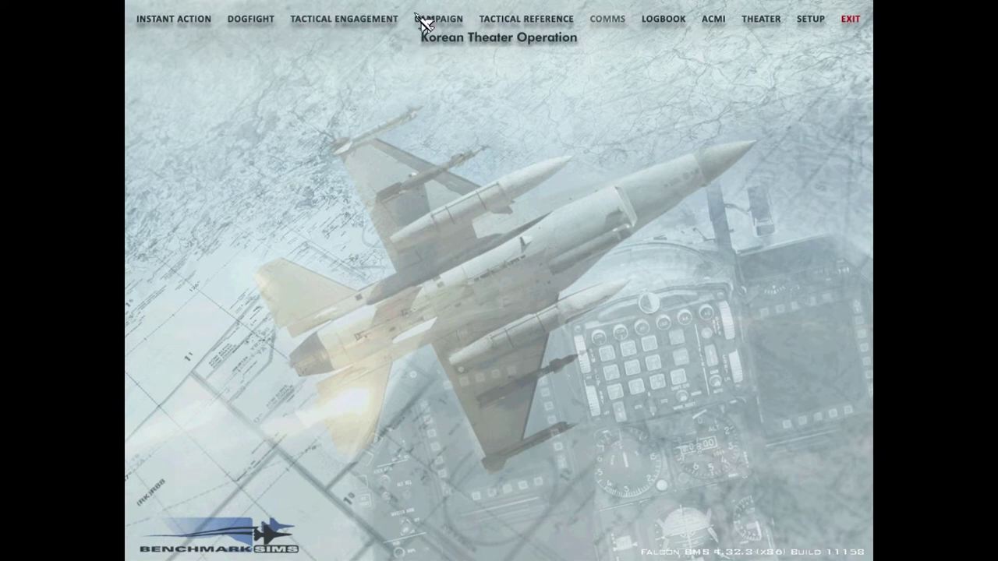
Step: Commit the Rolling Fire campaign online, accepting the default ROE and priorities, and start it
left_click(421, 21)
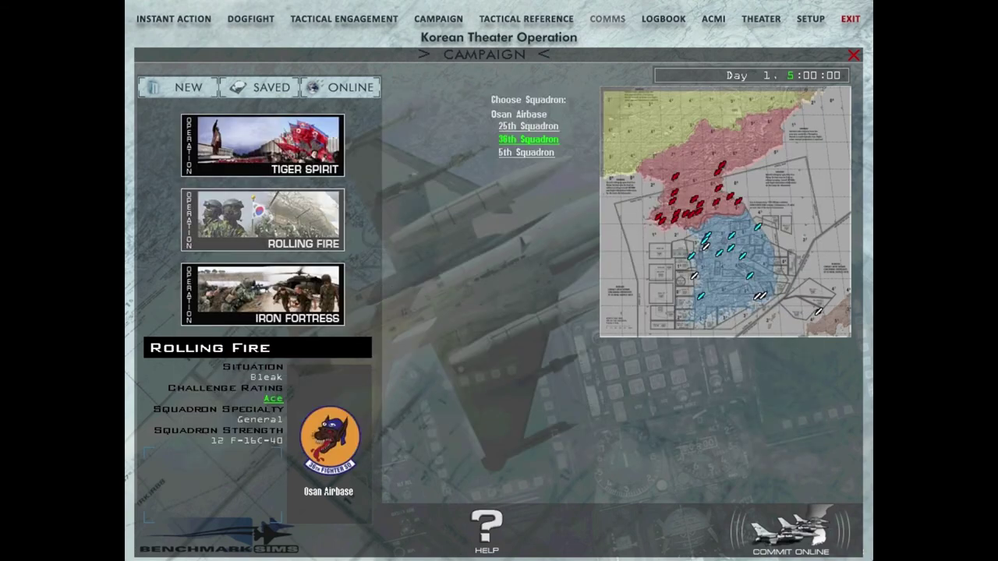
left_click(813, 535)
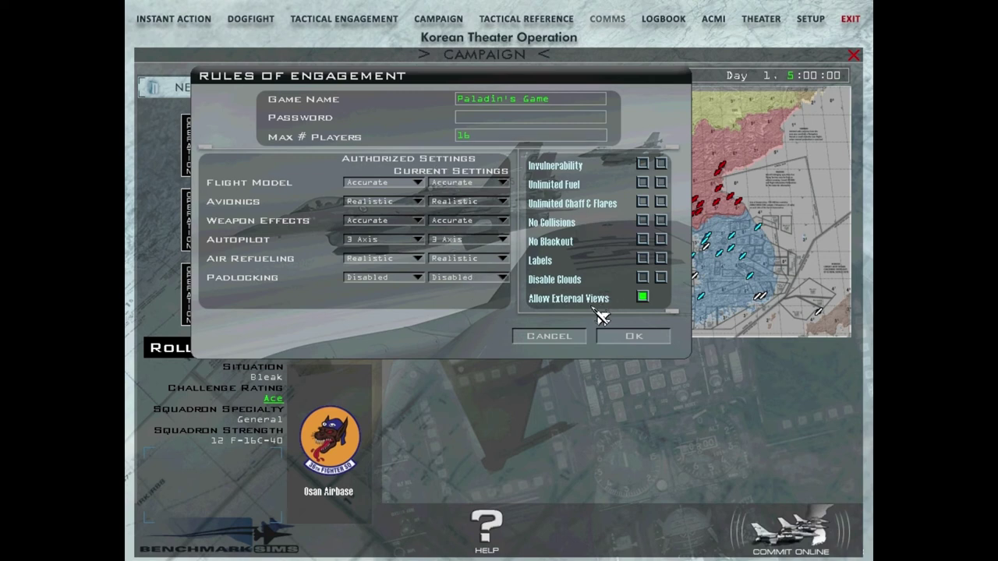
left_click(637, 341)
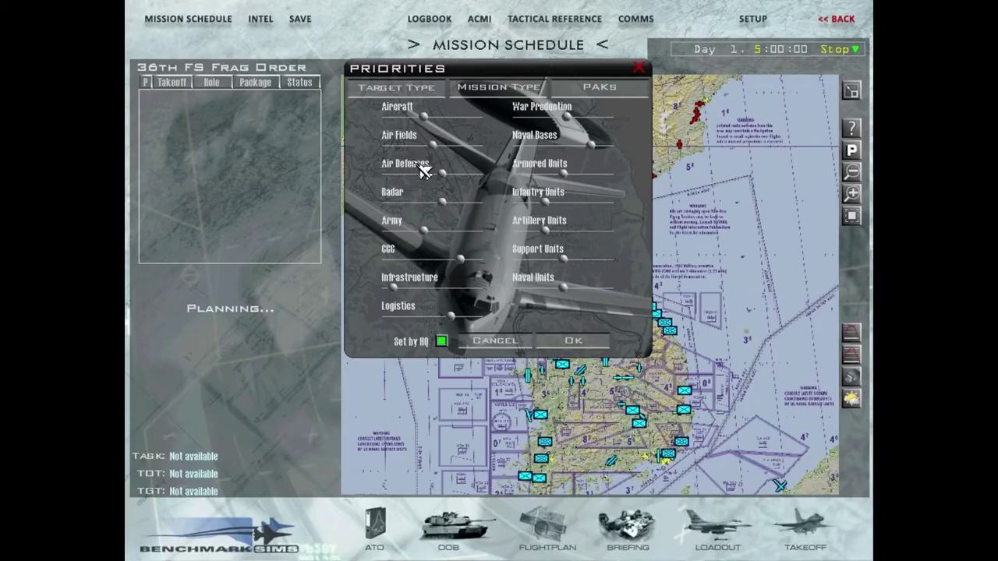
left_click(581, 343)
left_click(502, 232)
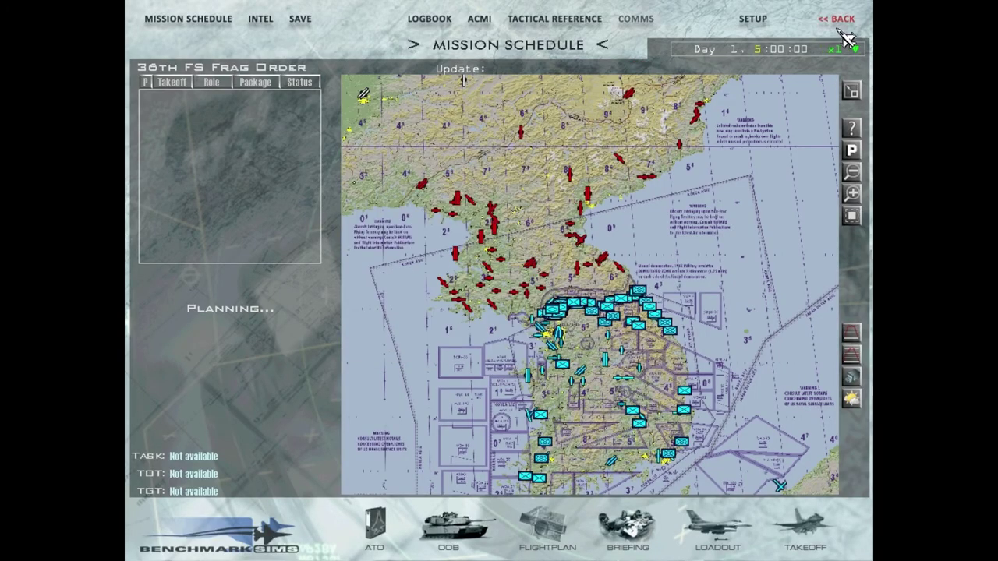
Step: Stop the campaign clock on the mission schedule
left_click(854, 49)
left_click(842, 64)
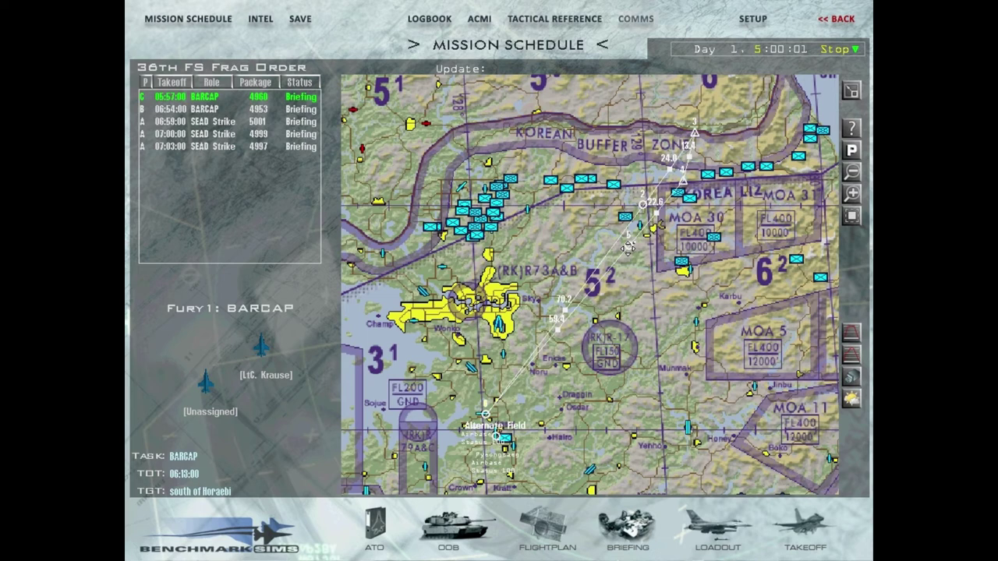
key("alt+Tab")
left_click(209, 30)
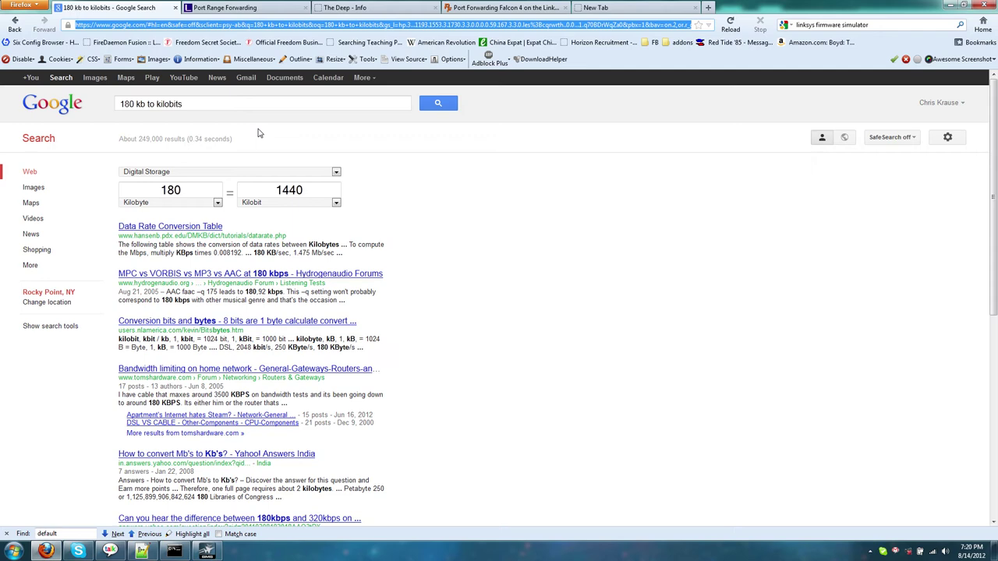
type("www.whatismyi")
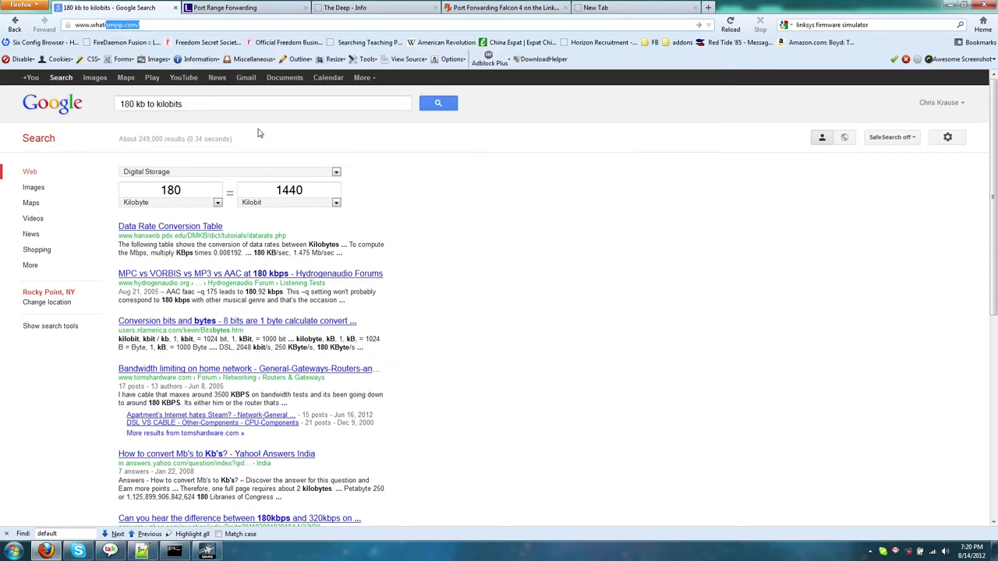
type("p.com")
key("Return")
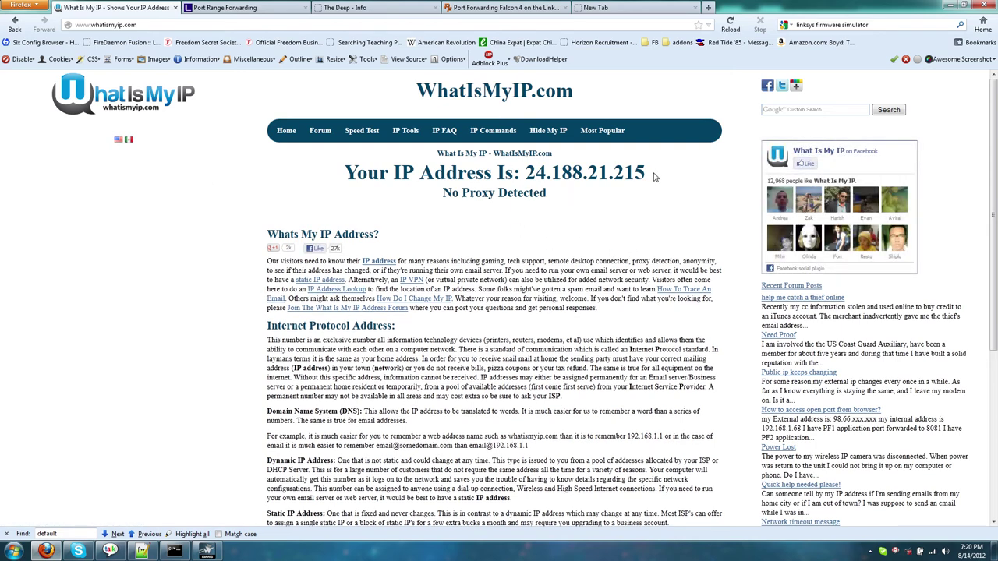
left_click_drag(655, 177, 528, 172)
left_click(500, 217)
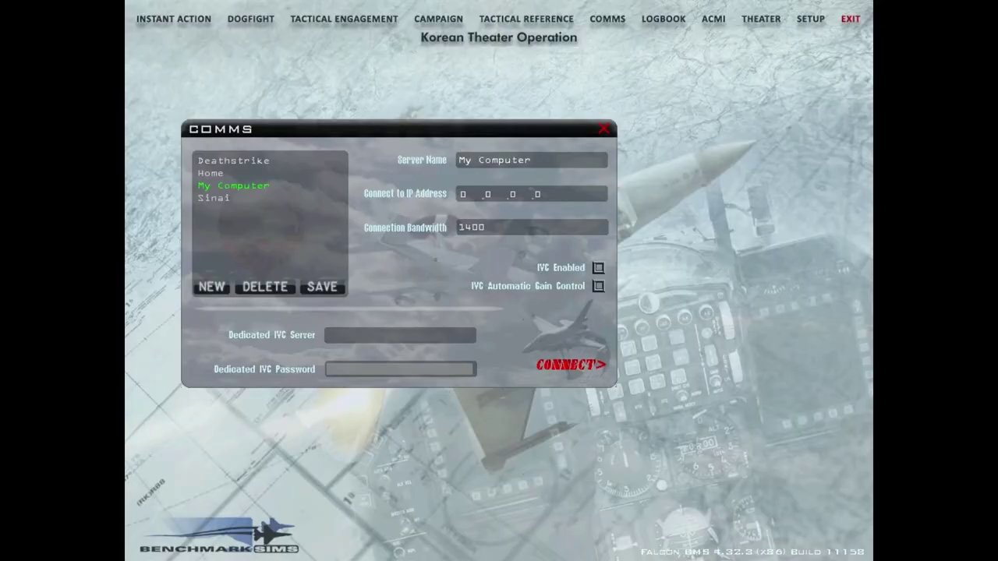
Step: Create a new COMMS entry named My Friend Computer
left_click(212, 287)
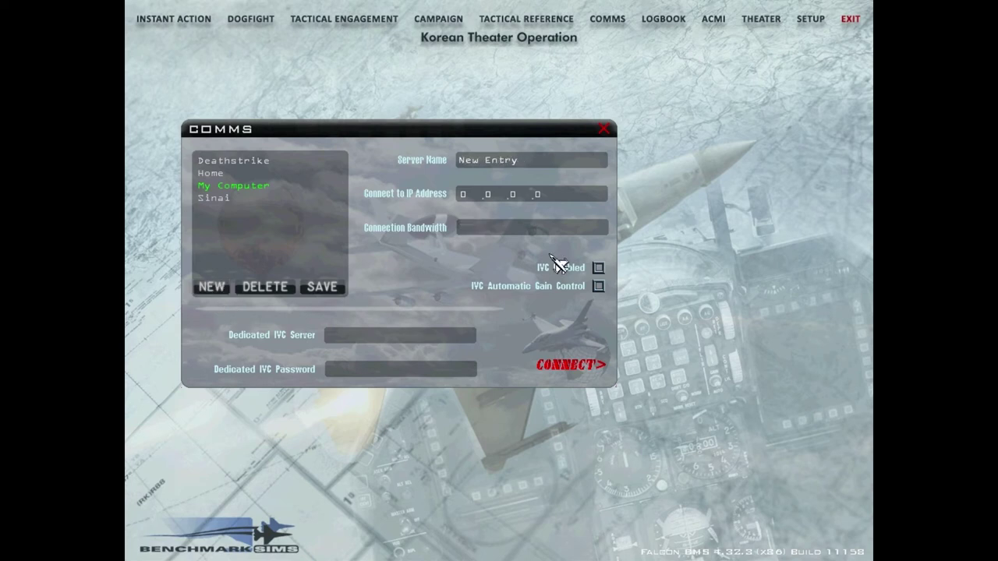
left_click(521, 161)
type("My ")
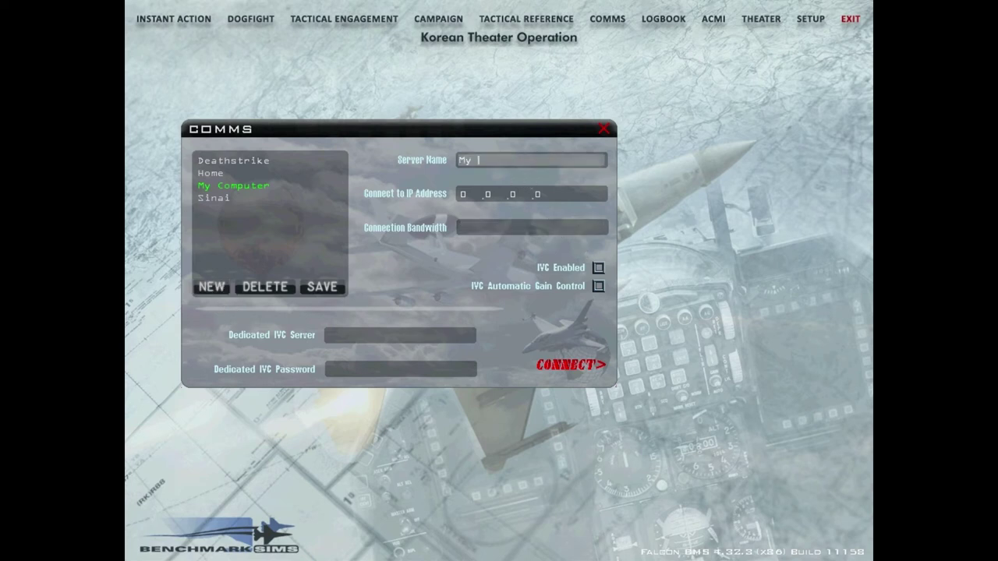
type("Friend Comp")
key("BackSpace")
key("BackSpace")
type("mputer")
key("Tab")
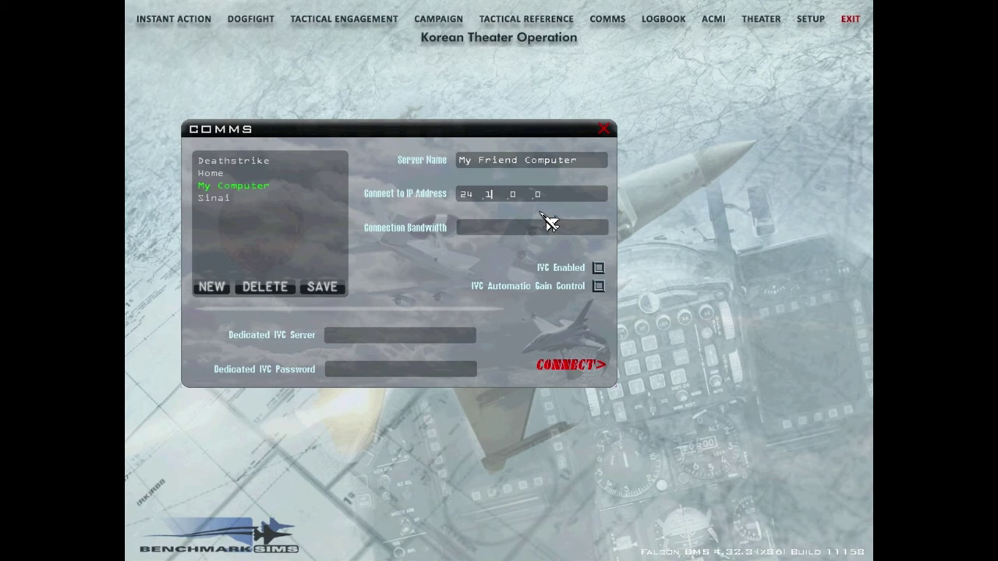
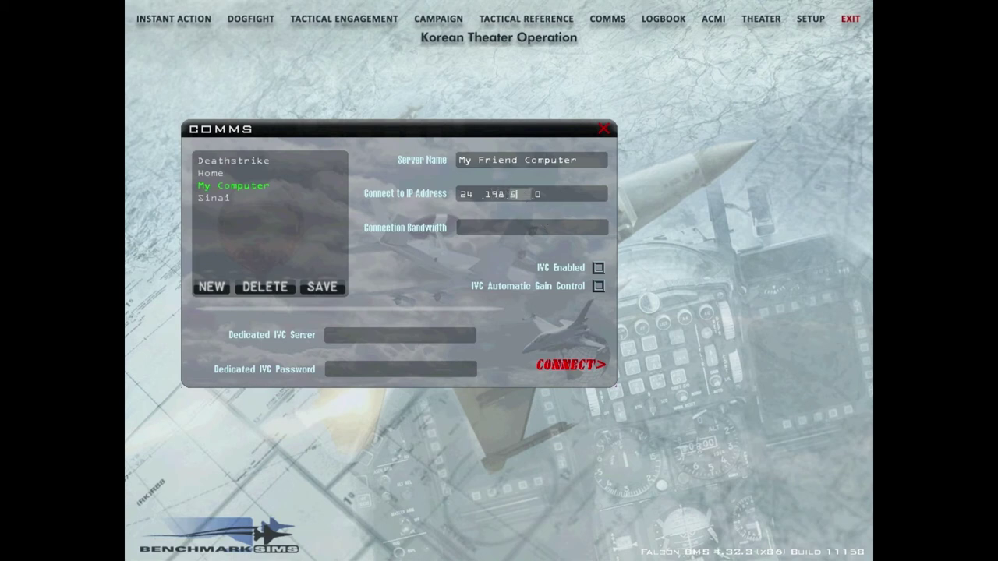
key("Tab")
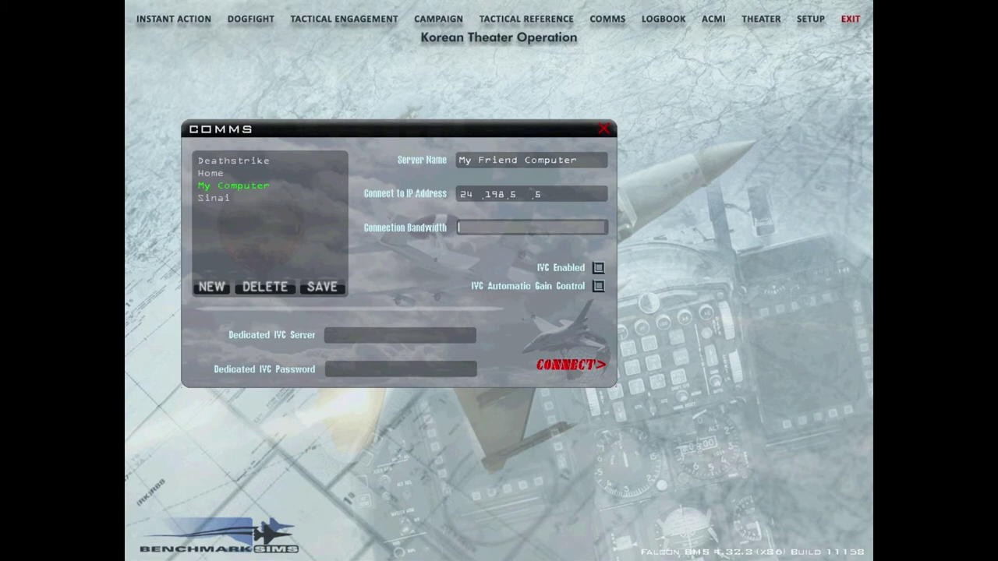
type("256")
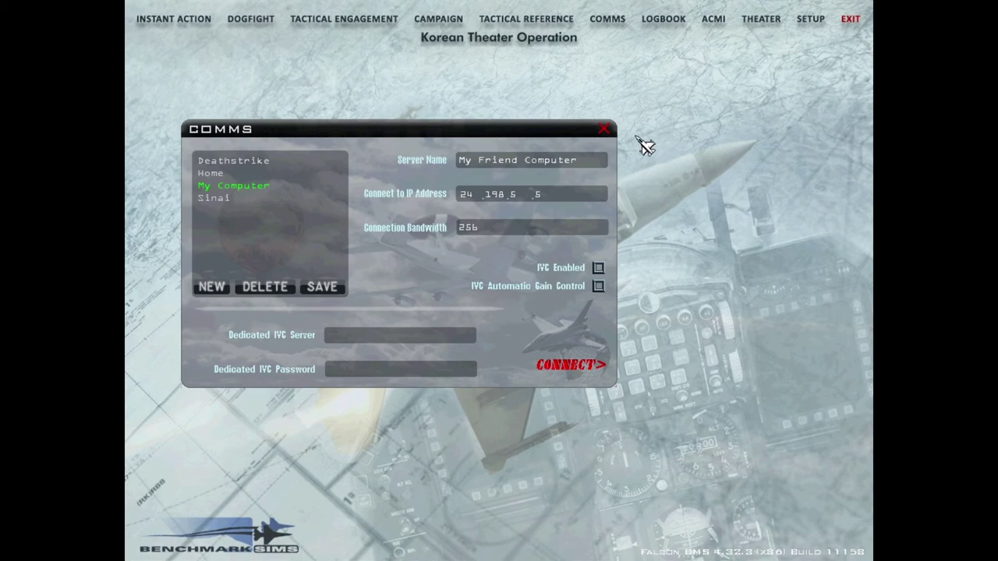
Step: Try connecting with the Home entry and dismiss the connection-failed message
left_click(606, 134)
left_click(606, 22)
left_click(210, 174)
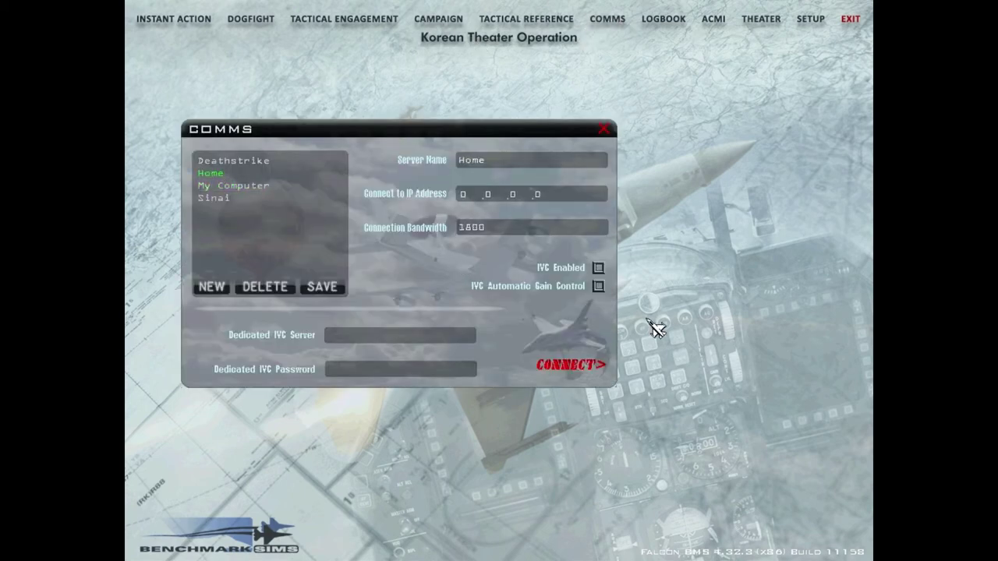
left_click(596, 366)
left_click(518, 273)
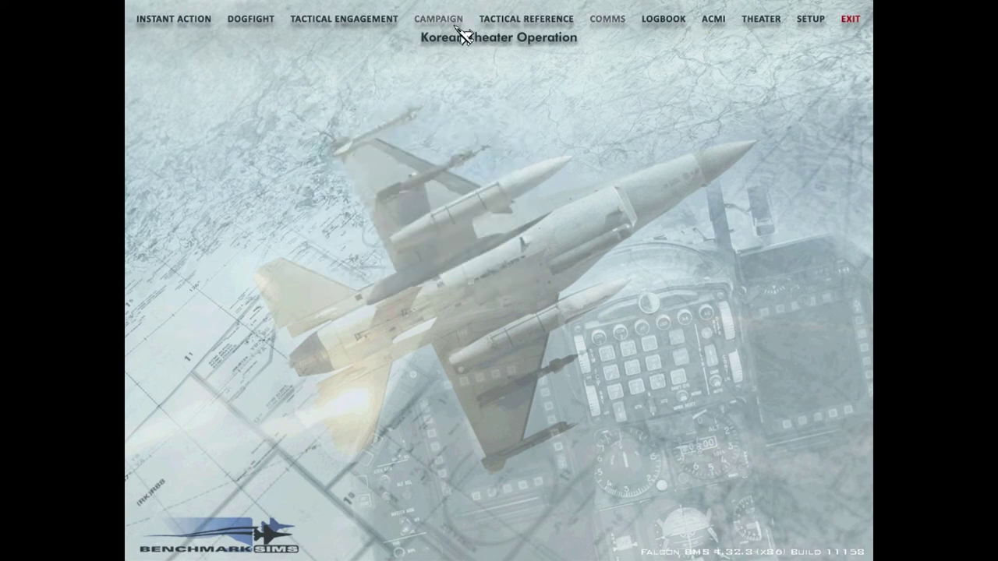
Step: Check the online Campaign and Tactical Engagement game lists, both empty
left_click(460, 20)
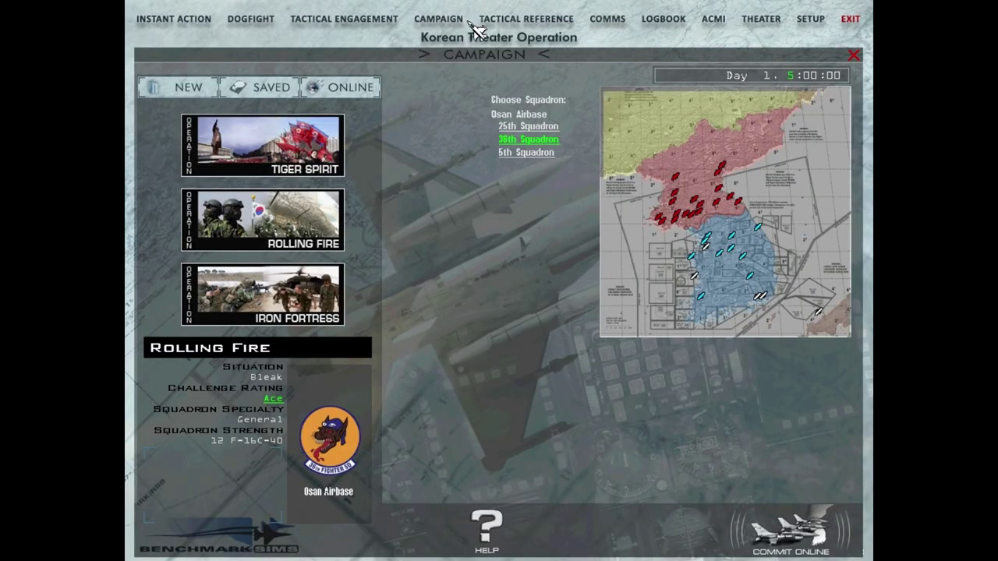
left_click(347, 91)
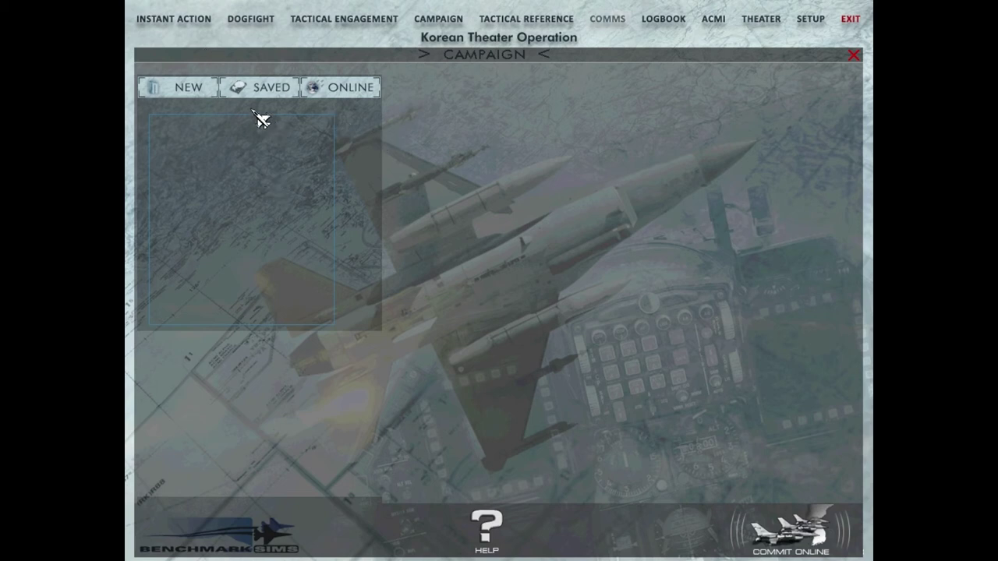
left_click(326, 23)
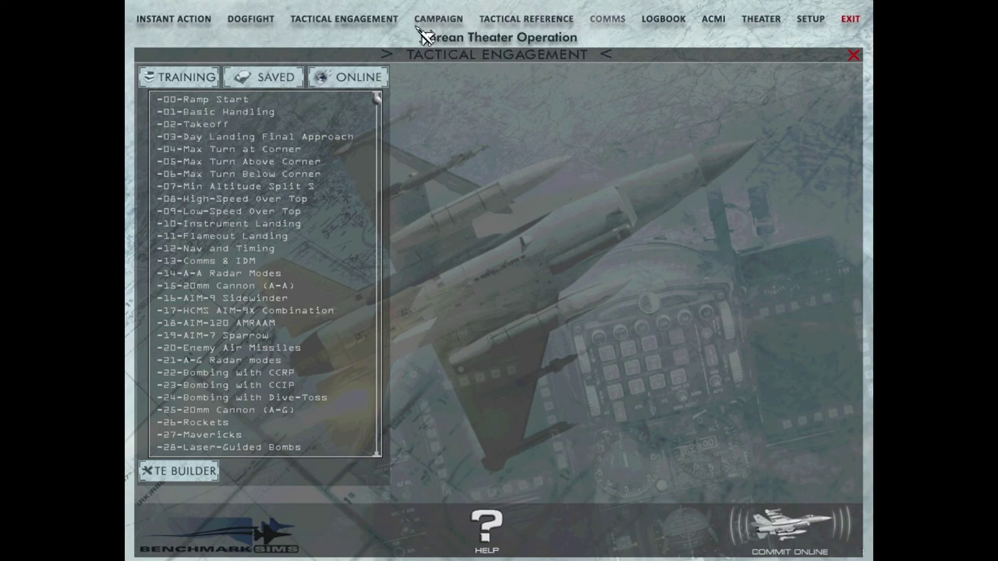
left_click(364, 81)
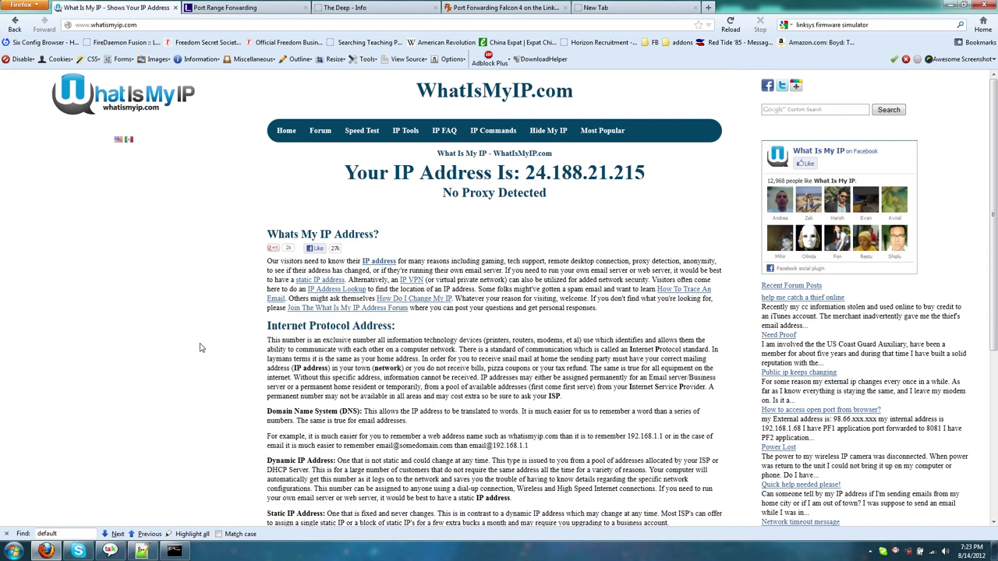
Step: Start the IVC Server from the Falcon BMS 4.32 launcher and bring up the router's Port Range Forwarding page
key("super")
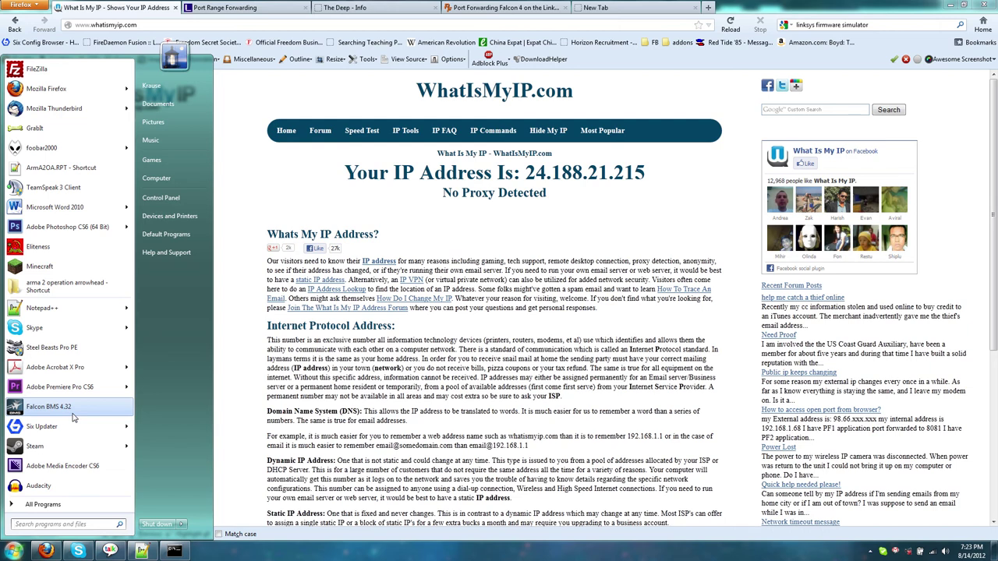
left_click(72, 414)
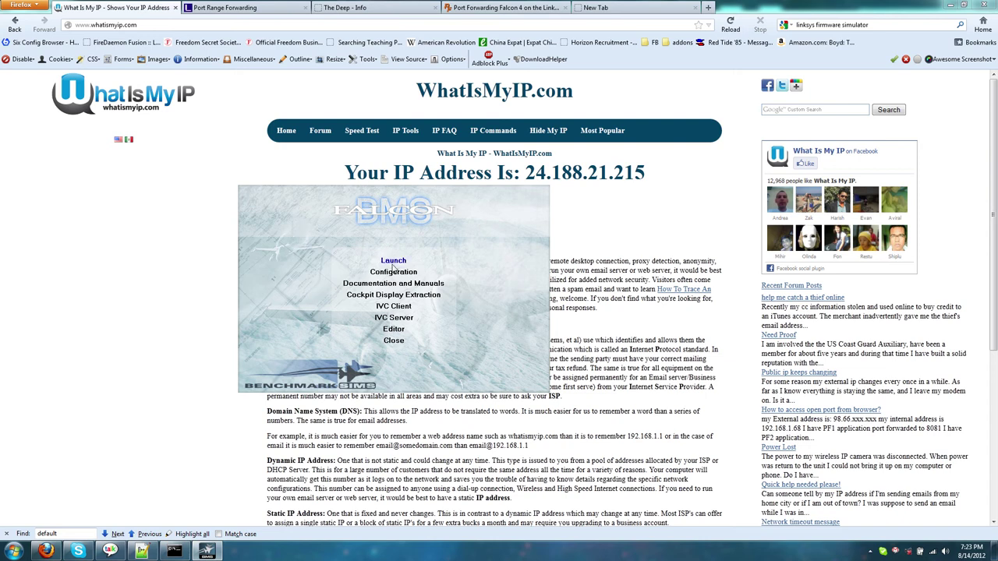
left_click(399, 319)
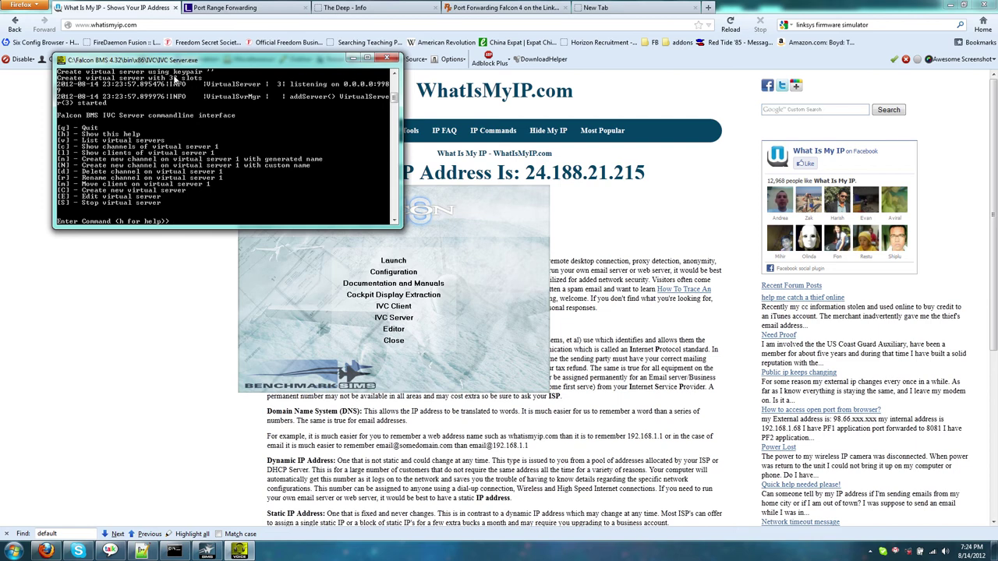
left_click_drag(168, 63, 171, 105)
left_click_drag(397, 142, 391, 121)
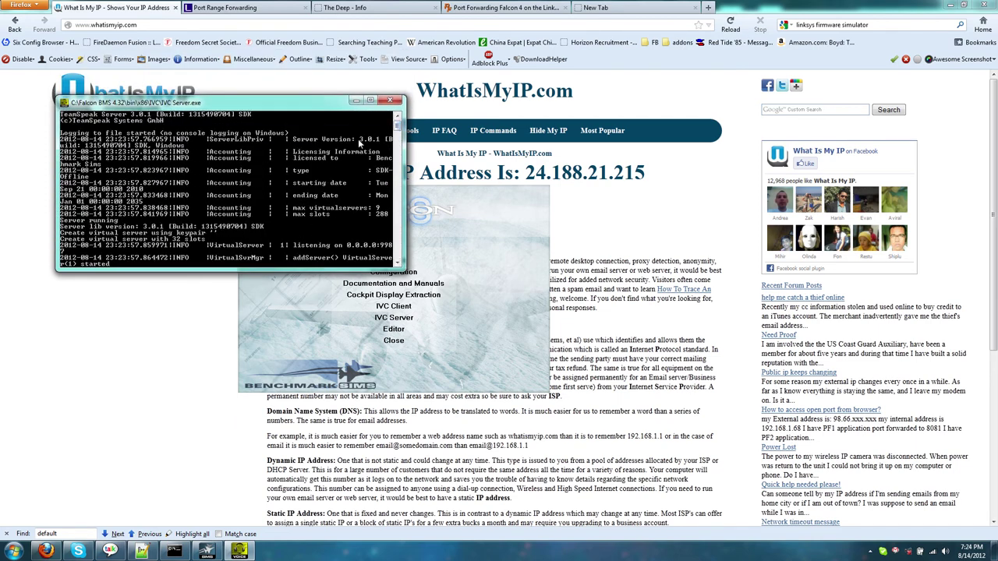
key("alt+Tab")
key("ctrl+Tab")
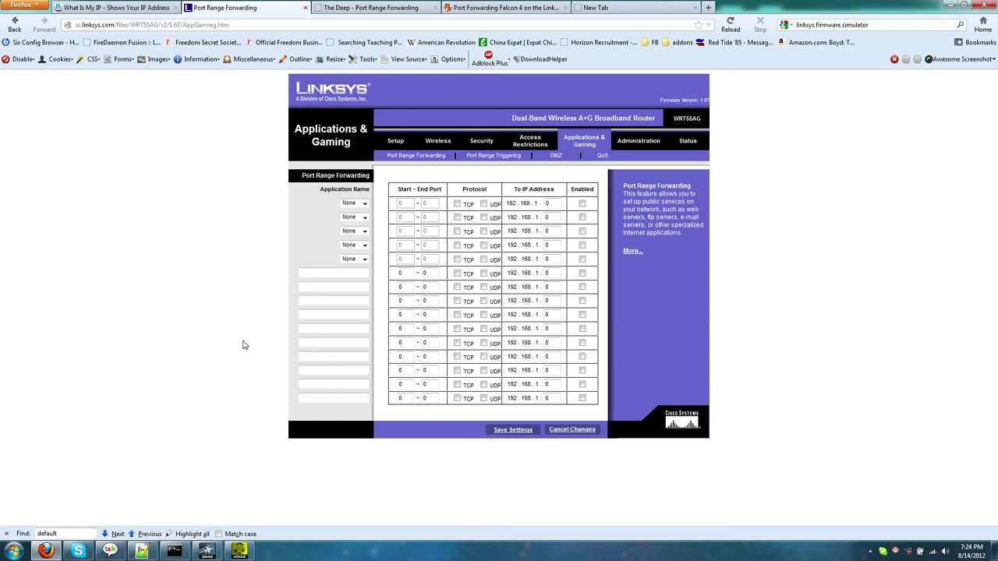
Step: Add a forwarding rule named ivc for ports 9987–9989 over TCP and UDP
left_click(347, 273)
type("9987")
key("ctrl+a")
key("BackSpace")
type("ivc")
key("Tab")
type("9987")
key("Tab")
type("9989")
left_click(458, 274)
left_click(484, 274)
Step: Point the rule to 192.168.1.121 (checked in ipconfig), enable it, and save settings
key("Tab")
left_click(174, 550)
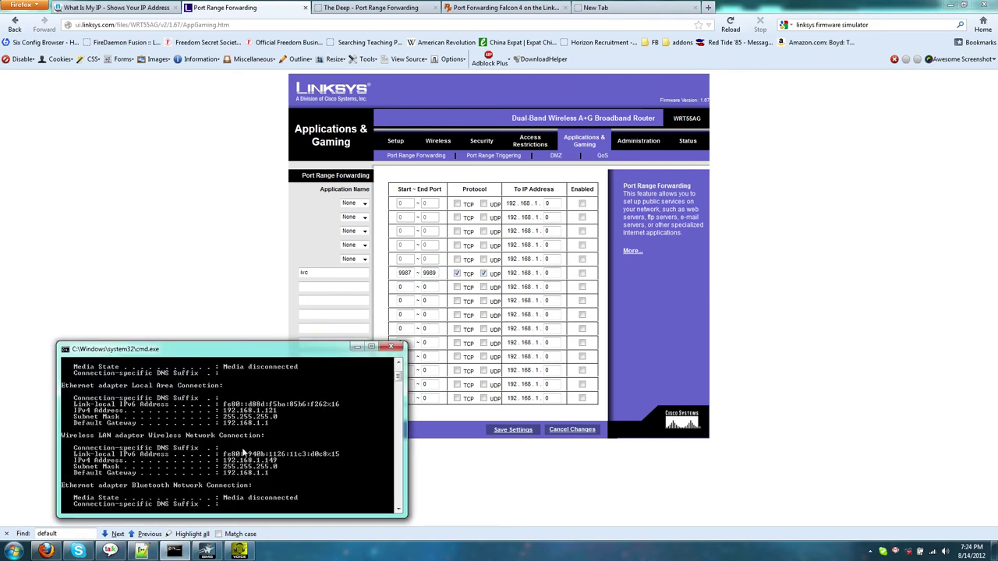
scroll(234, 454, "up", 1)
scroll(201, 451, "down", 1)
left_click(236, 291)
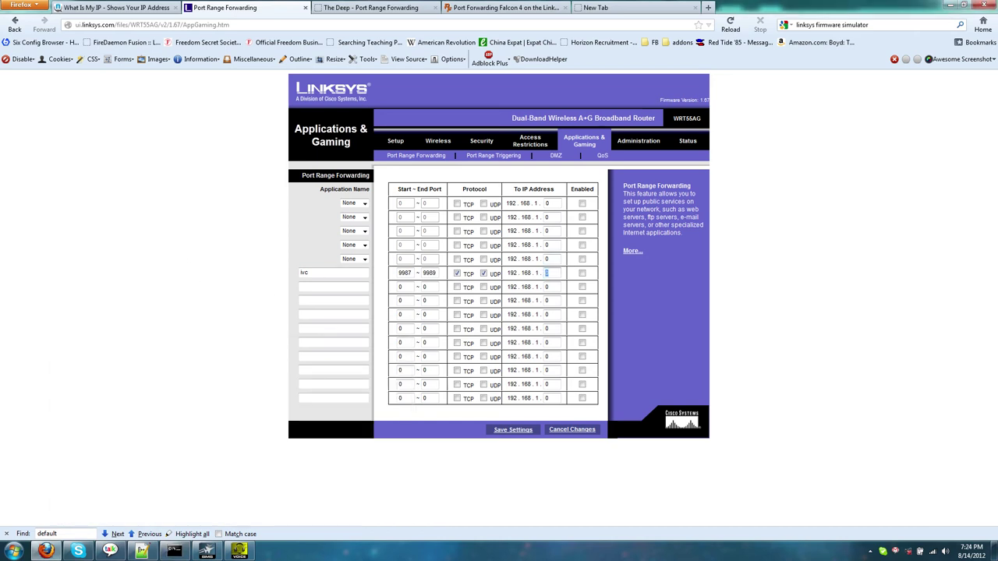
type("121")
left_click(582, 273)
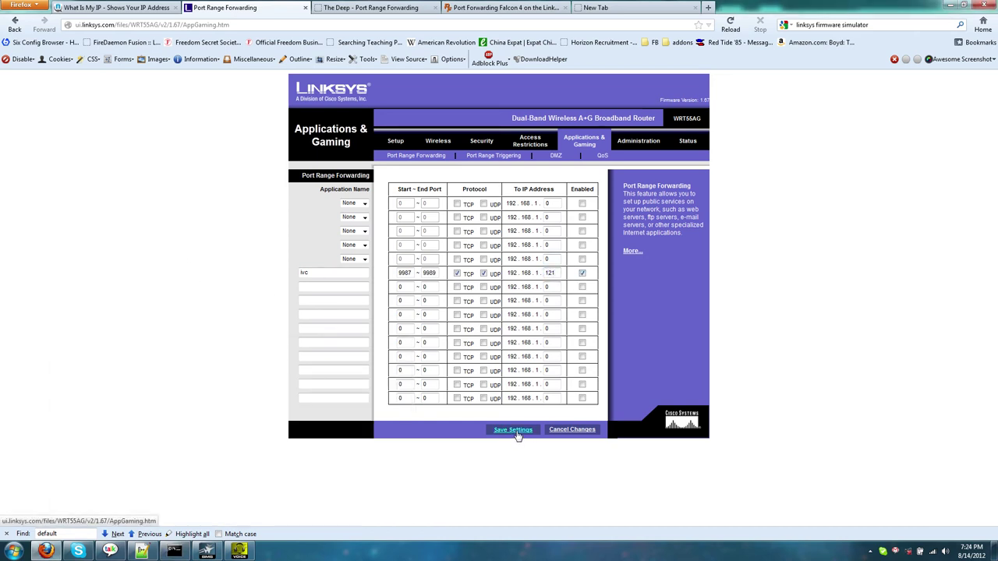
left_click(514, 431)
left_click(240, 552)
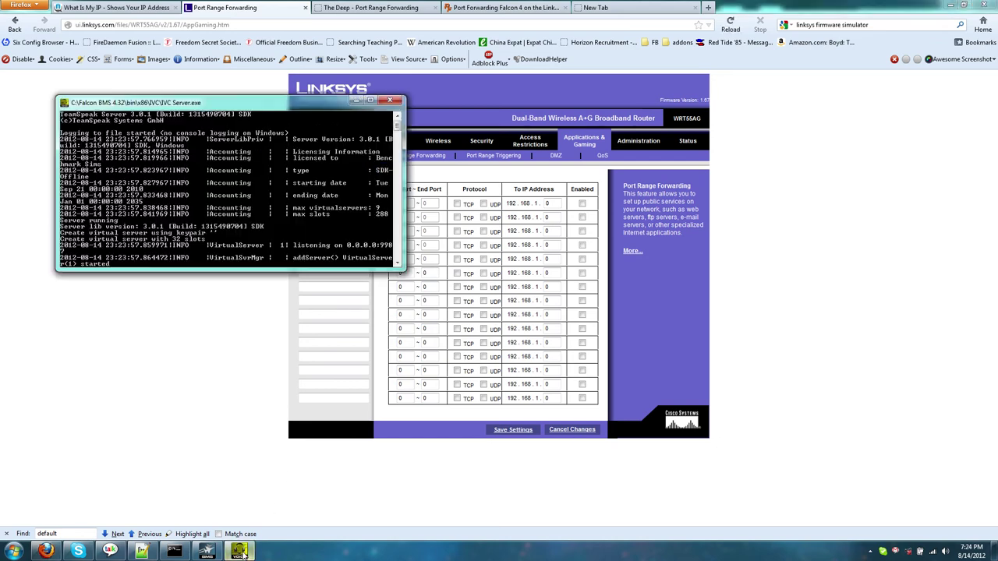
left_click(205, 419)
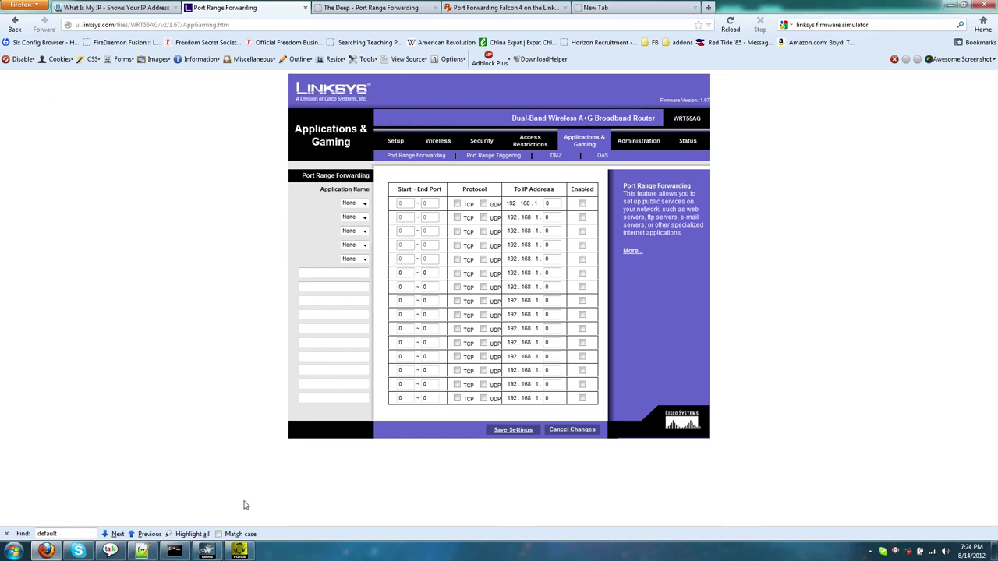
left_click(214, 553)
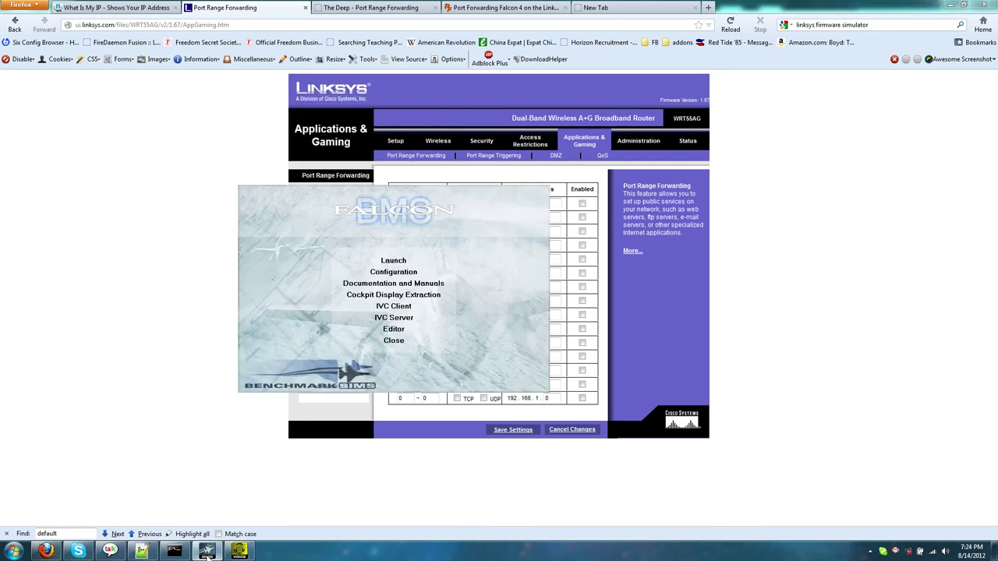
Step: Launch Falcon BMS and review the Sinai entry's dedicated IVC server 87.97.73.138 and password
left_click(393, 260)
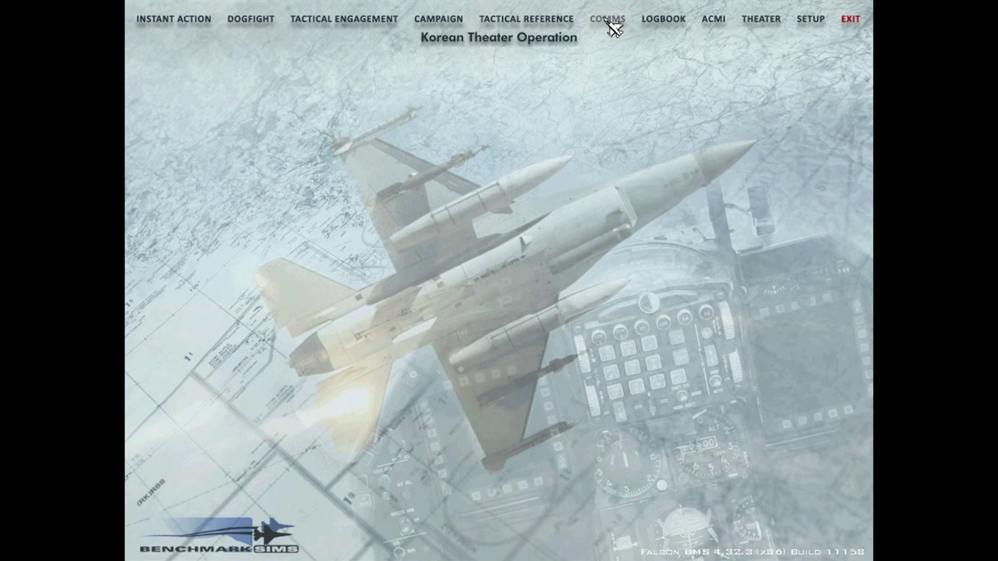
left_click(609, 21)
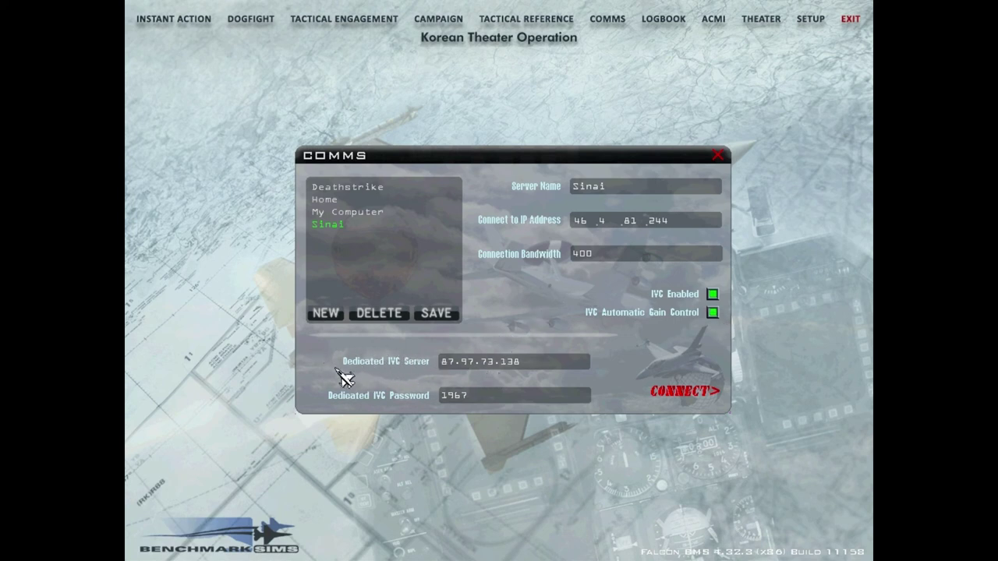
left_click(452, 361)
left_click(479, 360)
left_click(474, 361)
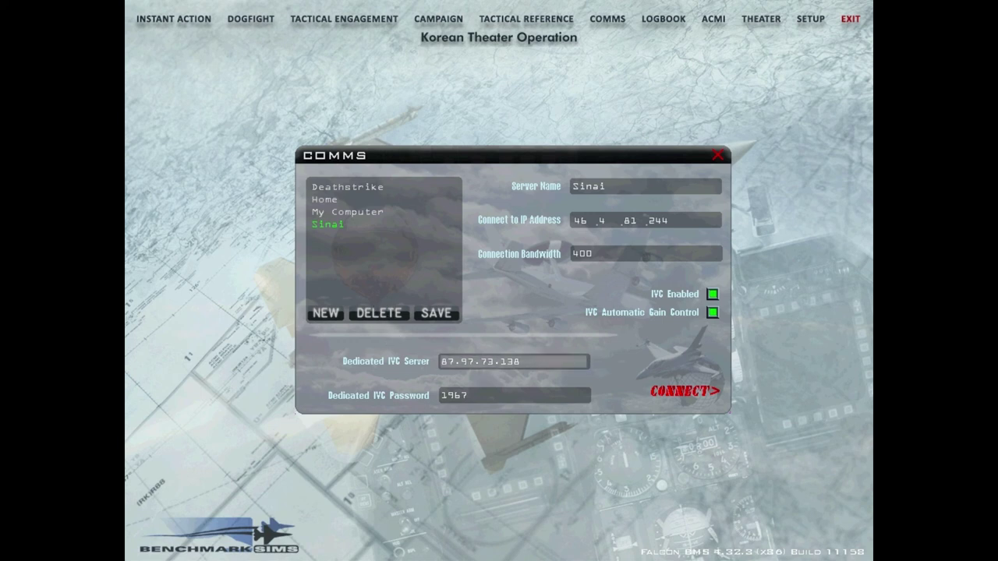
left_click(477, 395)
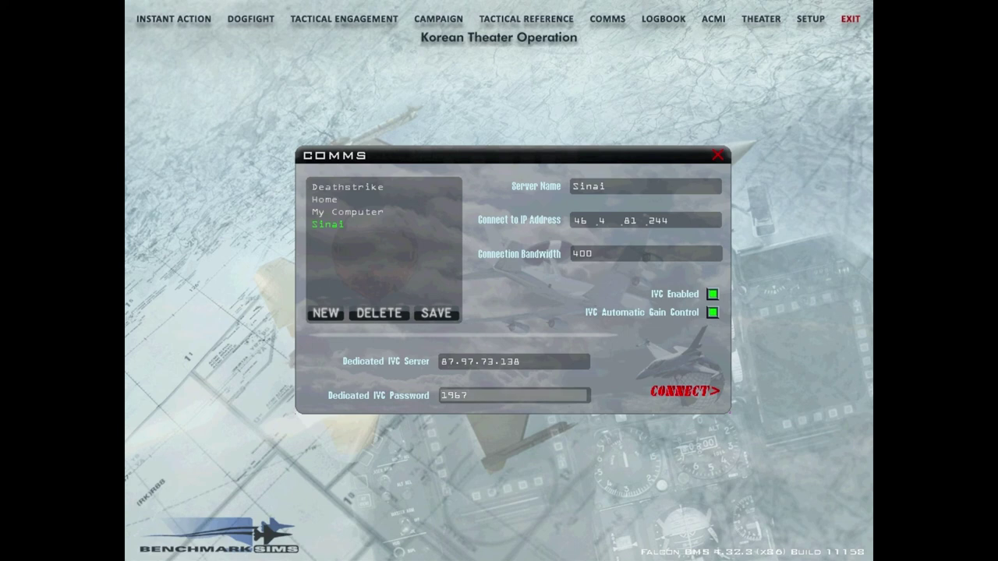
left_click(480, 362)
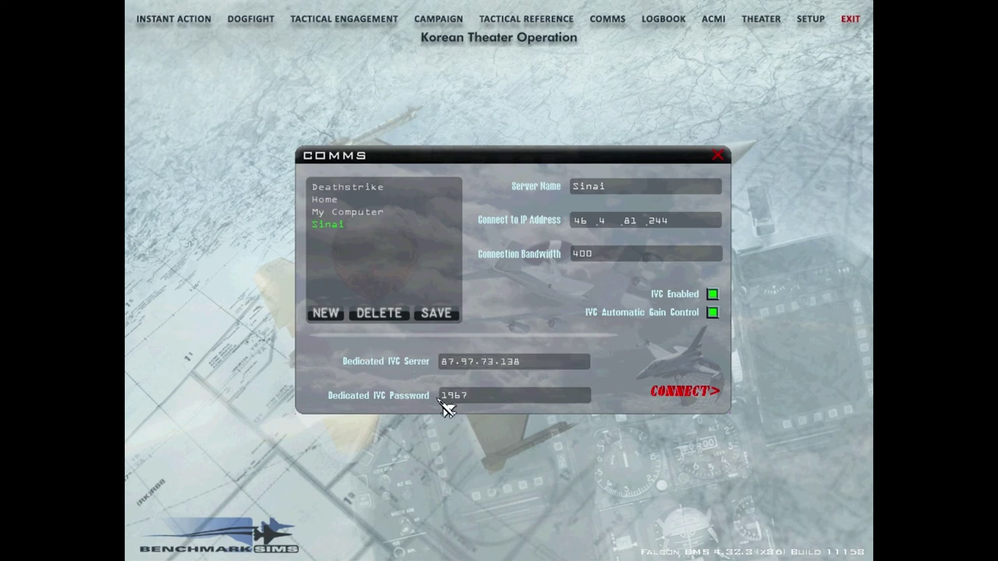
double_click(630, 221)
left_click(445, 230)
left_click(505, 363)
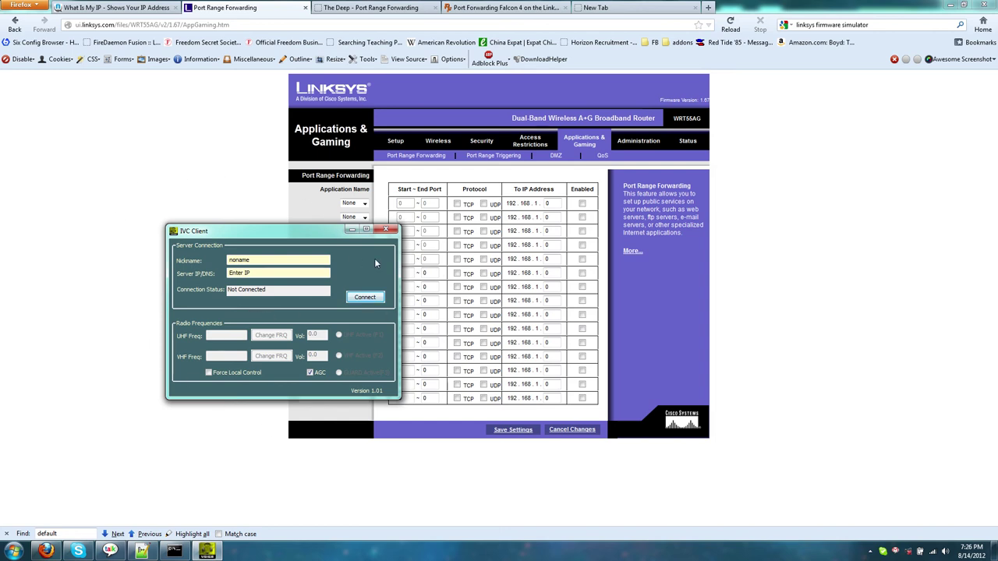
Step: Drag the IVC Client window down to show Not Connected, nickname noname, and empty server field
left_click_drag(257, 231, 257, 259)
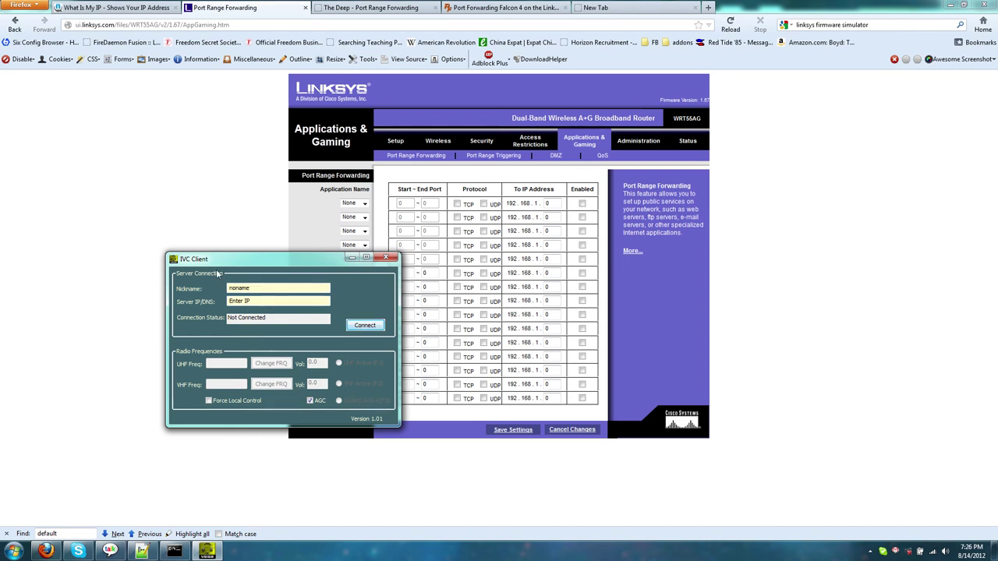
left_click_drag(227, 260, 226, 277)
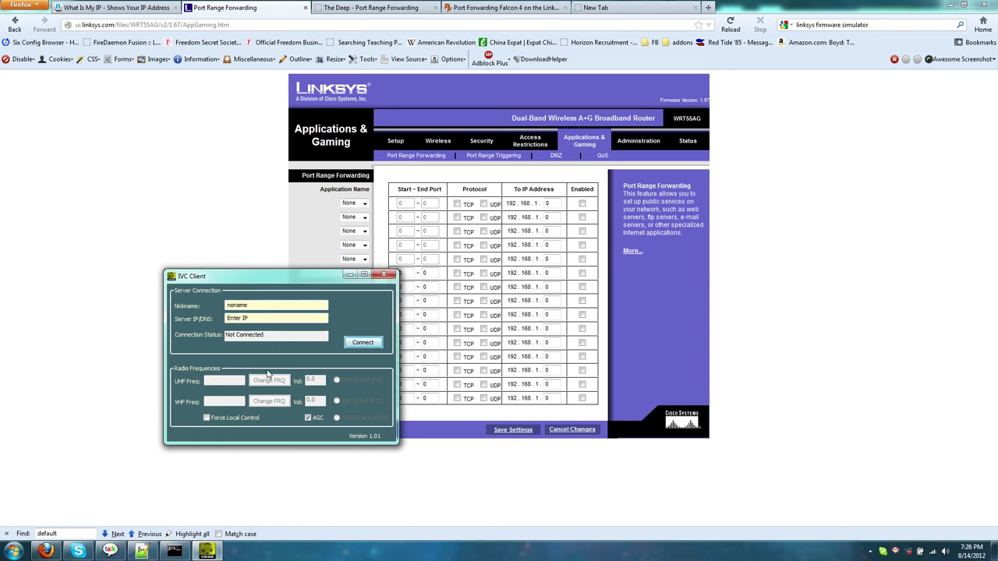